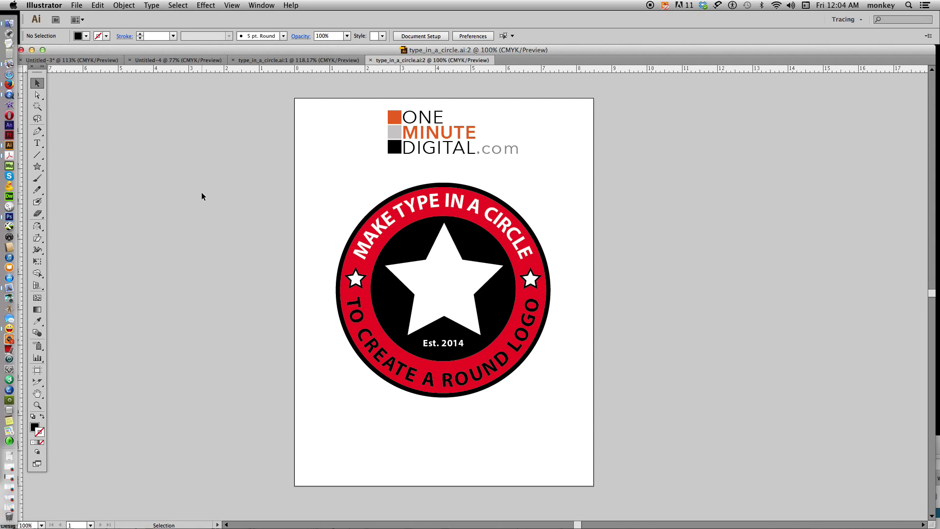
# Step: Move the complete round badge artwork off the artboard onto the empty canvas to its left
pyautogui.moveTo(286, 179); pyautogui.dragTo(564, 369)
pyautogui.moveTo(451, 277); pyautogui.dragTo(170, 263)
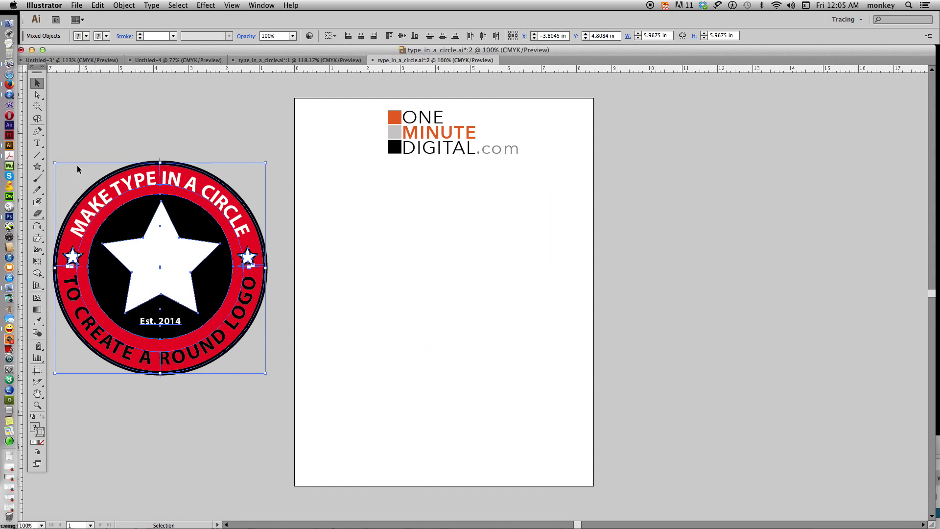
# Step: Draw a circle 5 in wide and 5 in high on the artboard with the Ellipse tool
pyautogui.click(38, 166)
pyautogui.moveTo(39, 168); pyautogui.dragTo(76, 190)
pyautogui.click(38, 167)
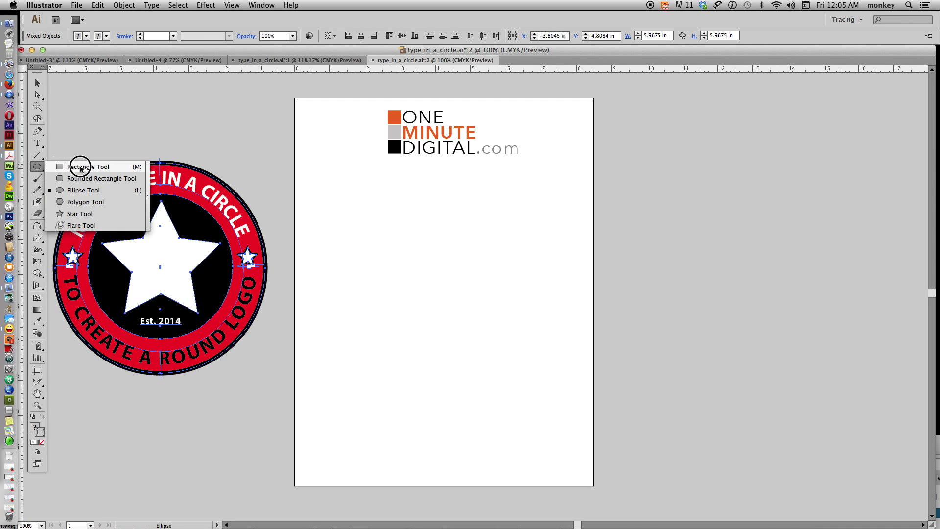
pyautogui.moveTo(38, 167); pyautogui.dragTo(78, 190)
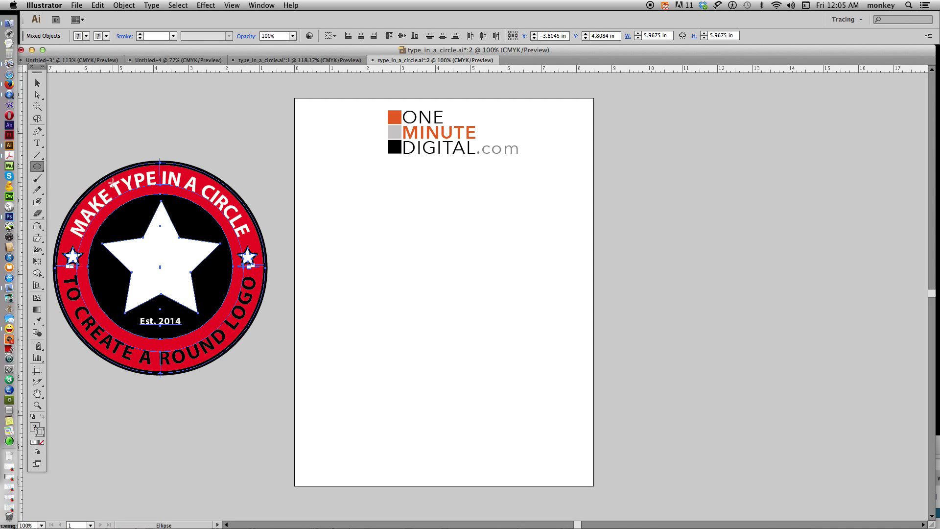
pyautogui.click(431, 255)
pyautogui.write('5')
pyautogui.press('Tab')
pyautogui.write('5')
pyautogui.press('Return')
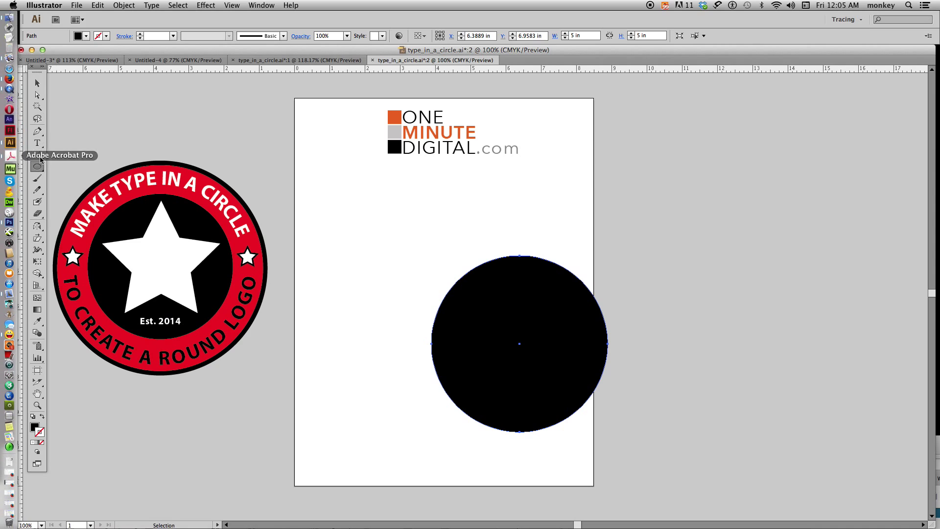
# Step: Add a second circle, 4 in wide and 4 in high, overlapping the 5 in circle
pyautogui.click(382, 238)
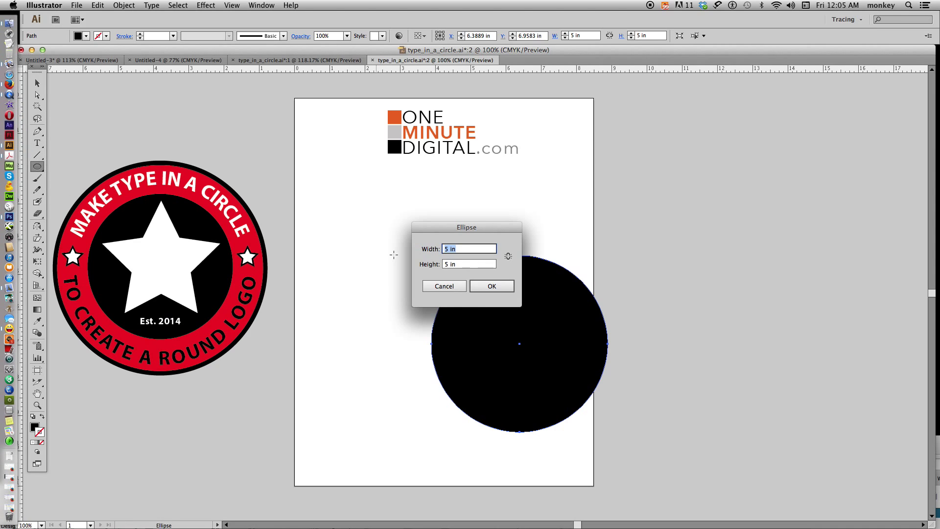
pyautogui.write('4')
pyautogui.press('Tab')
pyautogui.write('4')
pyautogui.press('Return')
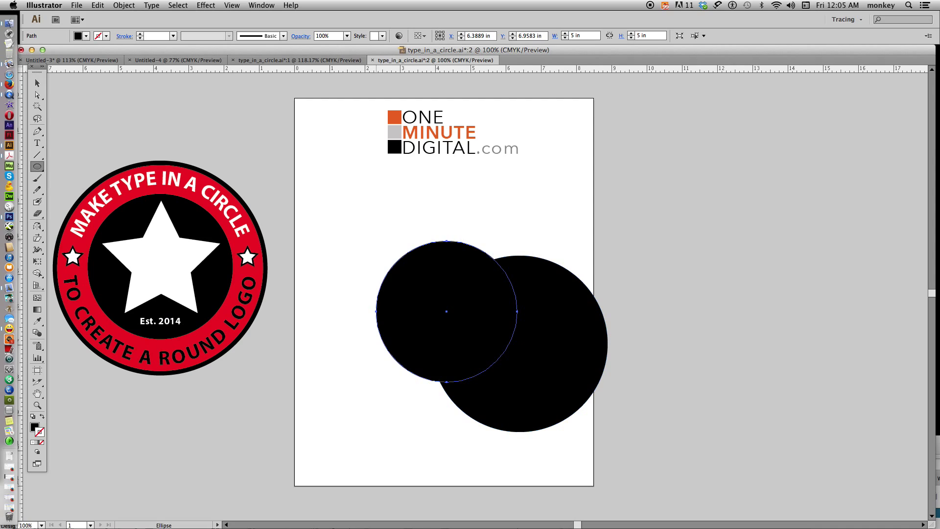
# Step: Add a third circle, 3.5 in wide and 3.5 in high, overlapping the 4 in circle
pyautogui.click(358, 214)
pyautogui.write('3.5')
pyautogui.press('Tab')
pyautogui.write('3.')
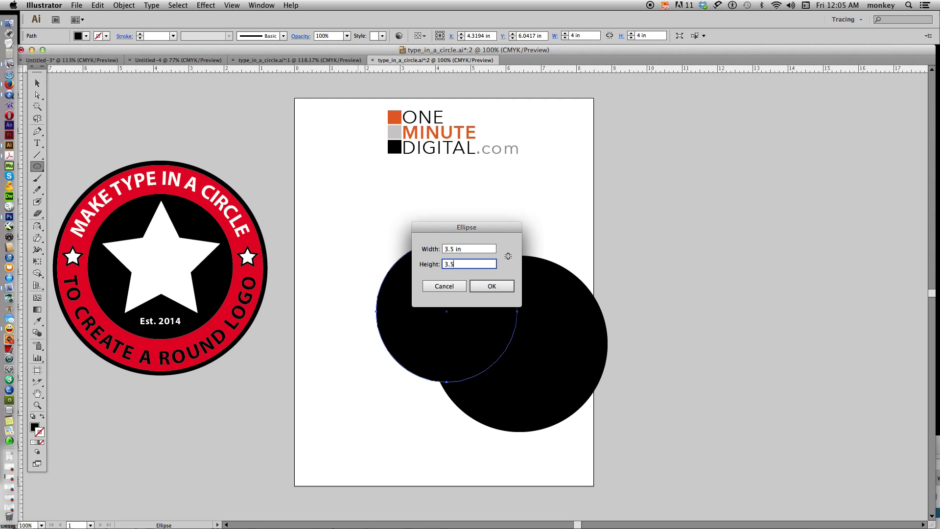
pyautogui.press('Return')
# Step: Give all three new circles the default 1 pt black stroke and no fill
pyautogui.click(37, 83)
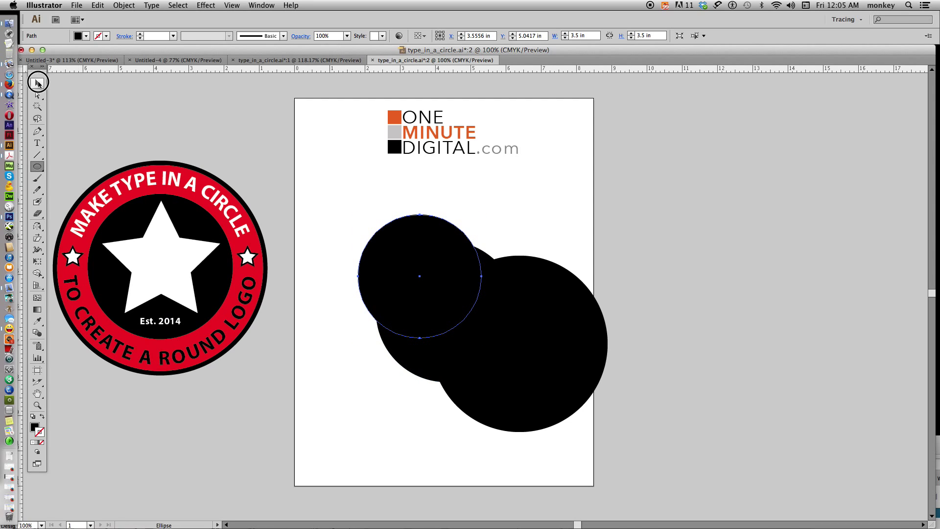
pyautogui.moveTo(340, 211); pyautogui.dragTo(579, 403)
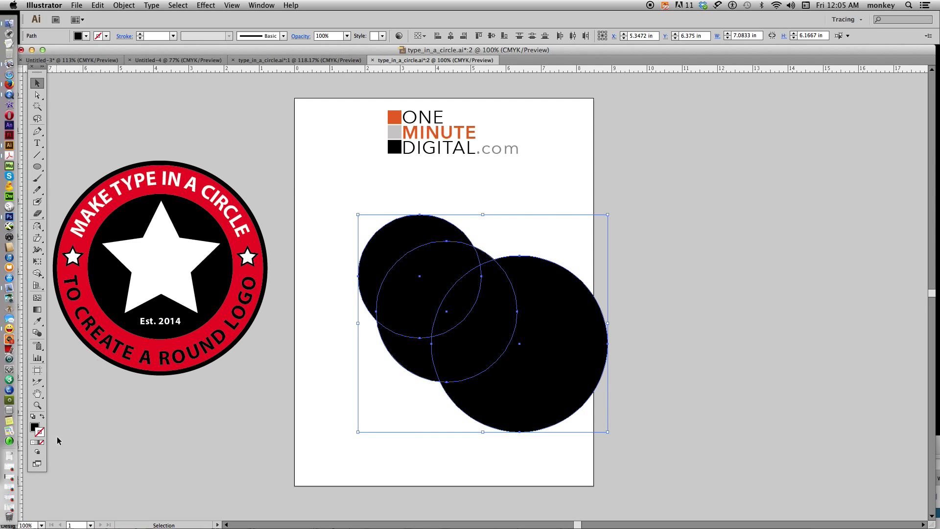
pyautogui.click(33, 417)
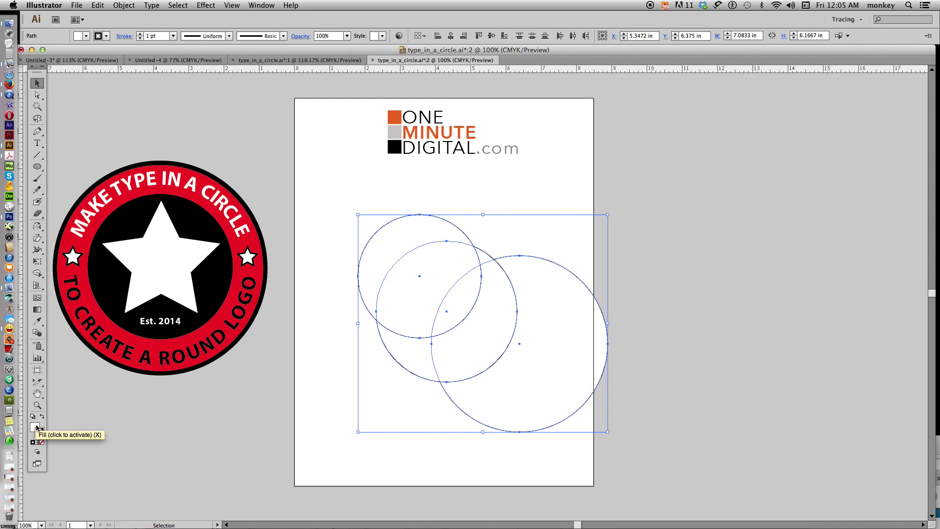
pyautogui.click(41, 442)
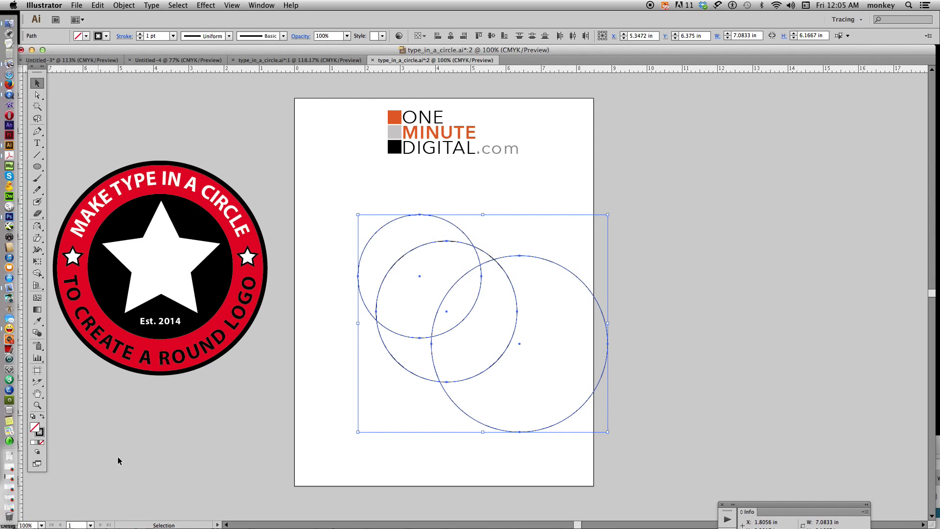
pyautogui.click(605, 299)
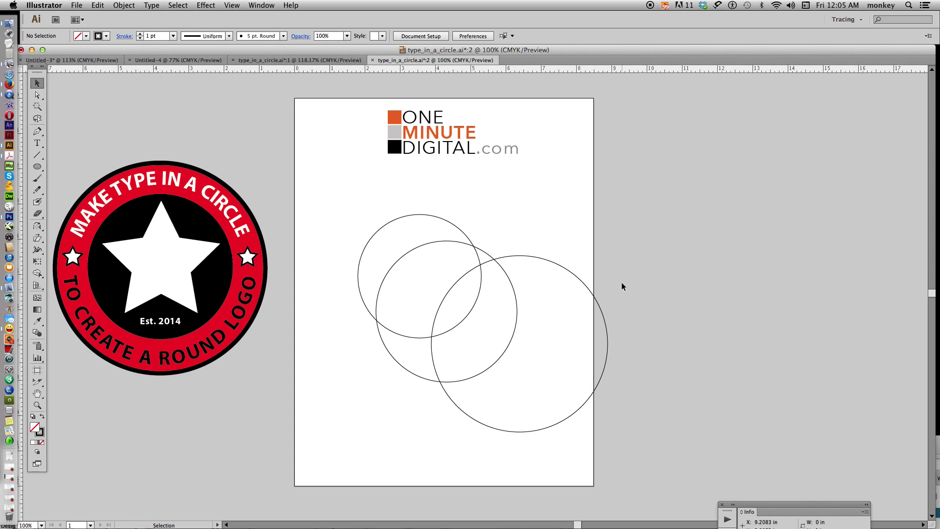
# Step: Align the three circles to the selection by their horizontal and vertical centers so they become concentric
pyautogui.moveTo(336, 198); pyautogui.dragTo(651, 455)
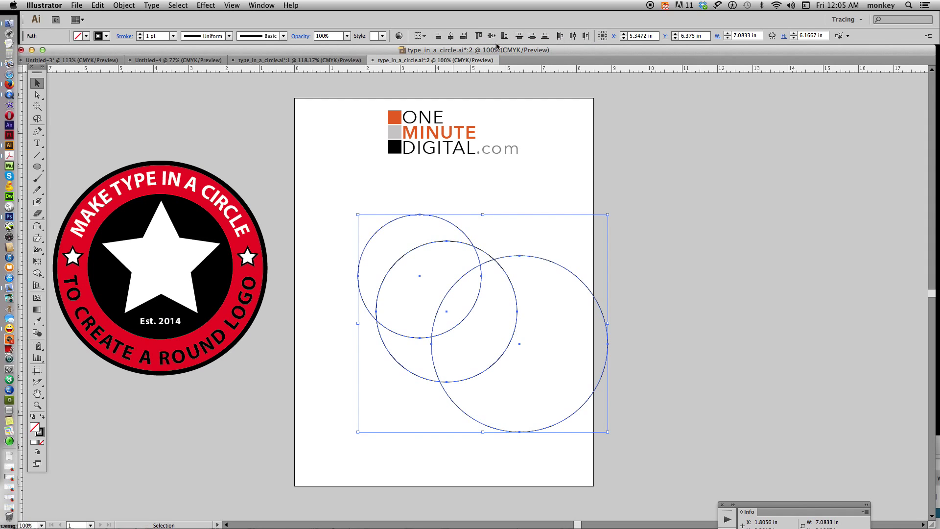
pyautogui.click(424, 36)
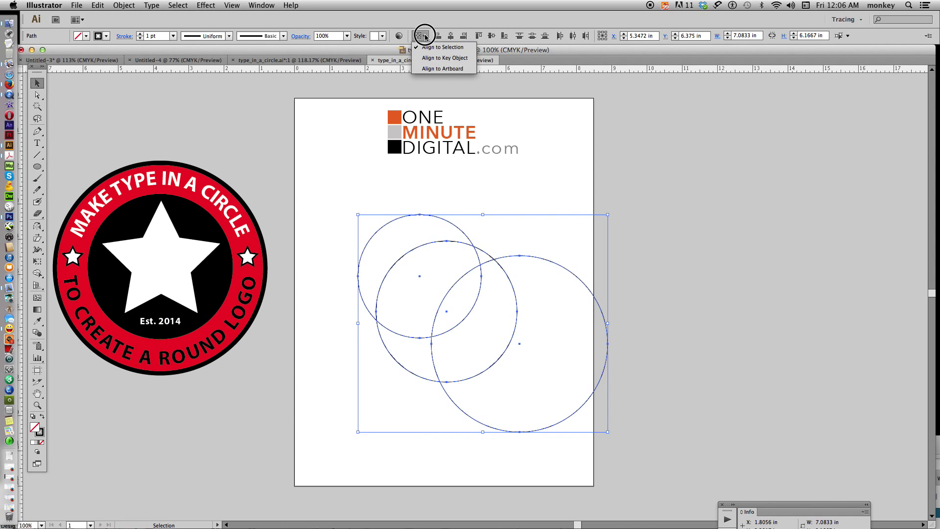
pyautogui.click(467, 49)
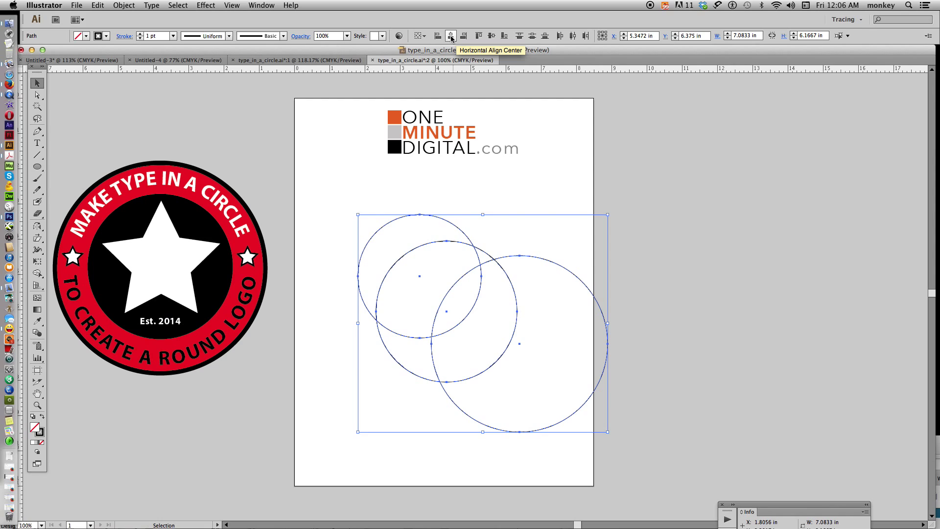
pyautogui.click(451, 36)
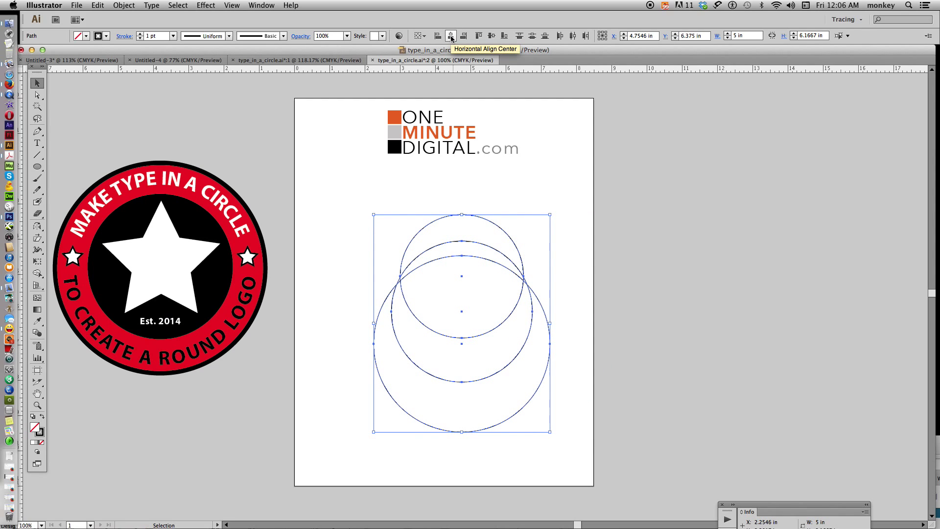
pyautogui.click(491, 36)
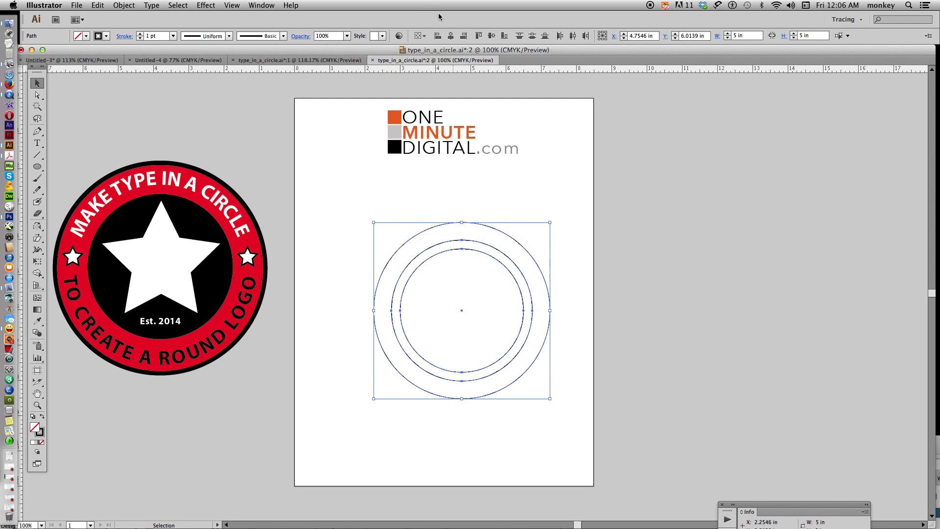
# Step: Move the three concentric circles up and slightly left on the artboard, below the One Minute Digital logo
pyautogui.click(37, 83)
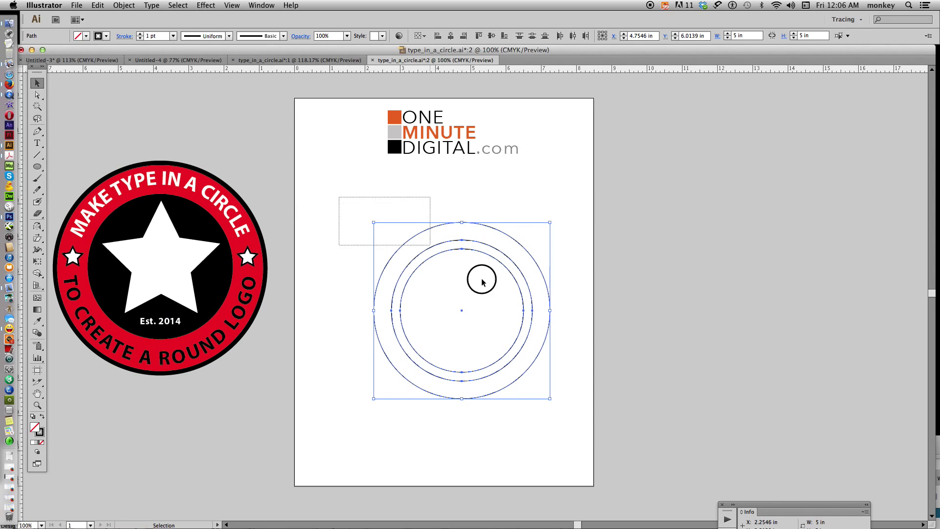
pyautogui.moveTo(463, 314); pyautogui.dragTo(447, 288)
pyautogui.click(605, 251)
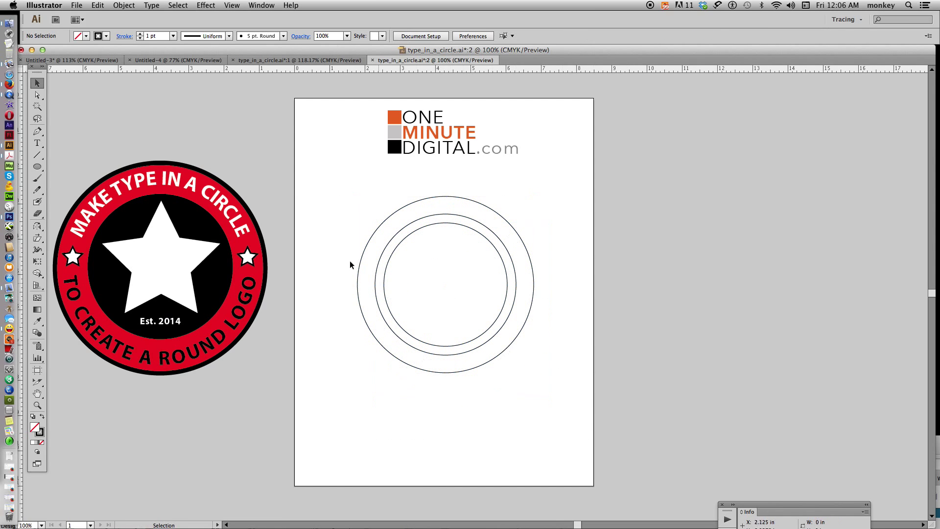
pyautogui.click(225, 185)
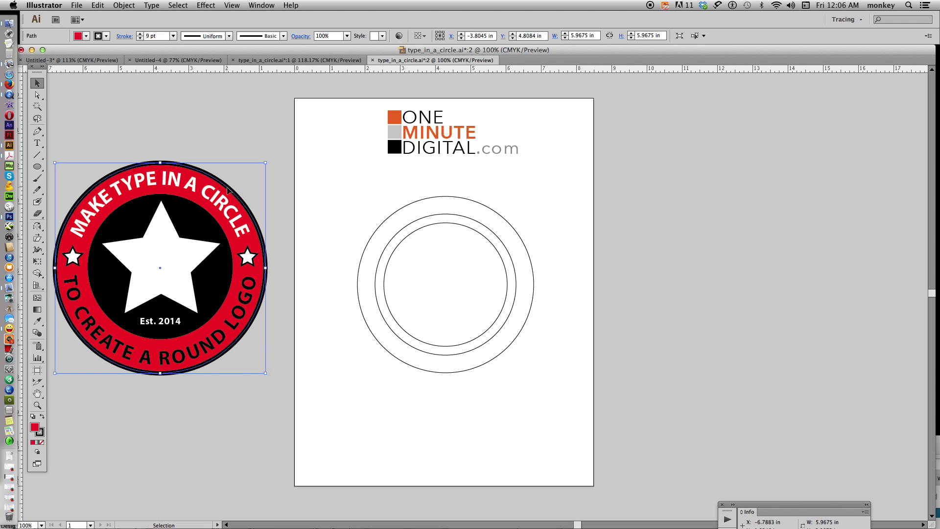
pyautogui.click(218, 206)
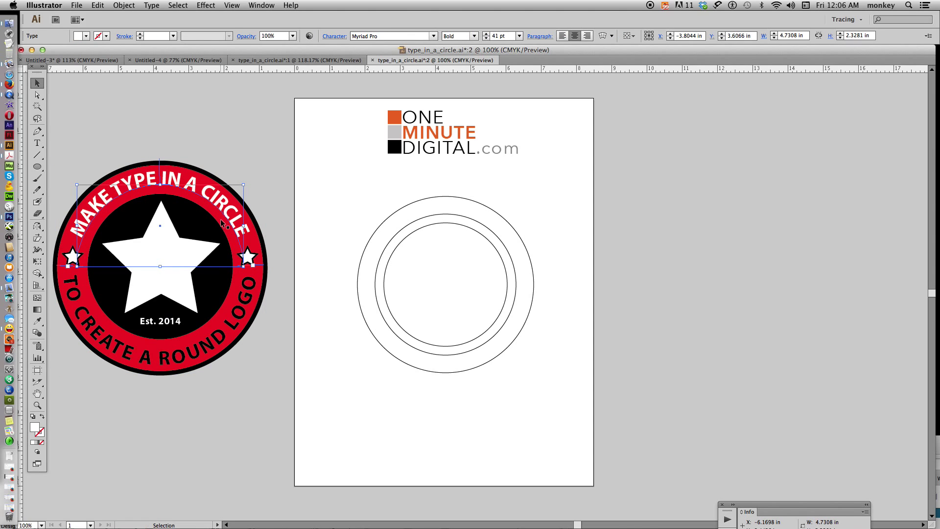
pyautogui.click(216, 285)
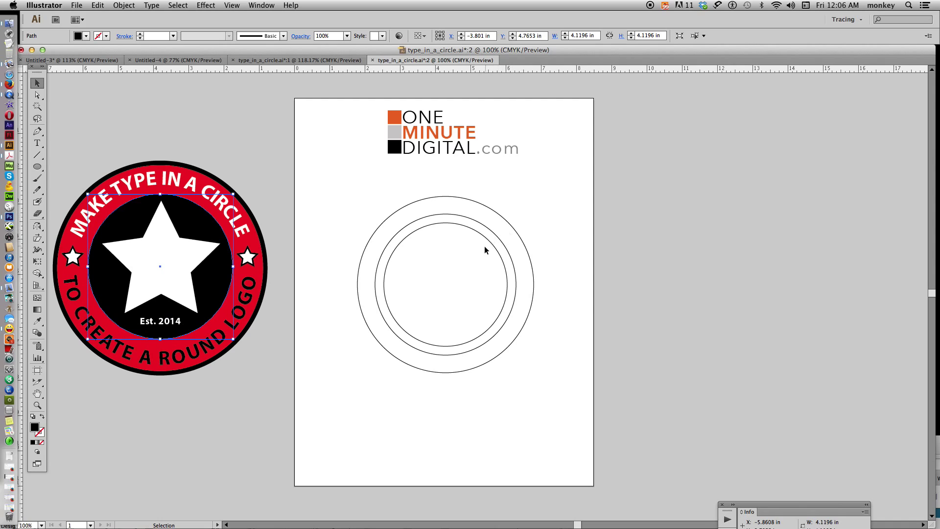
# Step: Split the middle 4 in circle into two halves with the Scissors tool at its left and right anchor points
pyautogui.click(417, 224)
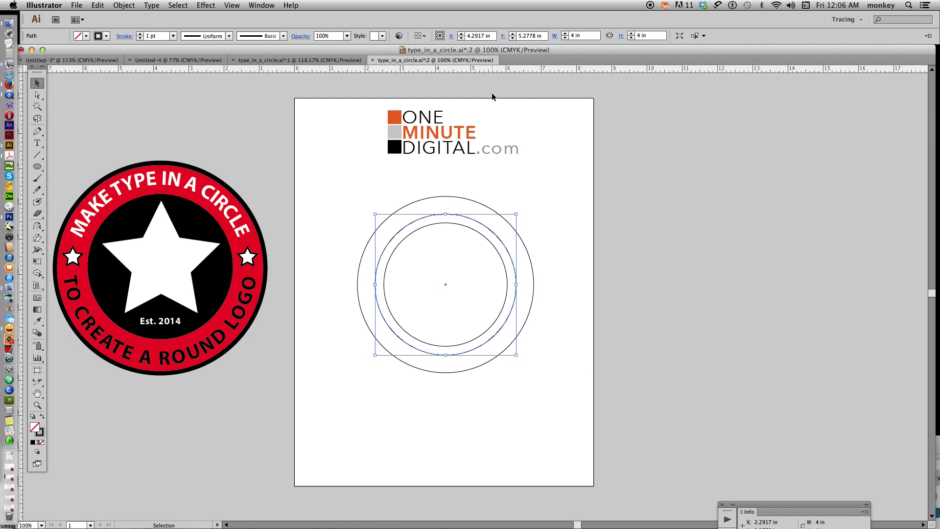
pyautogui.click(38, 95)
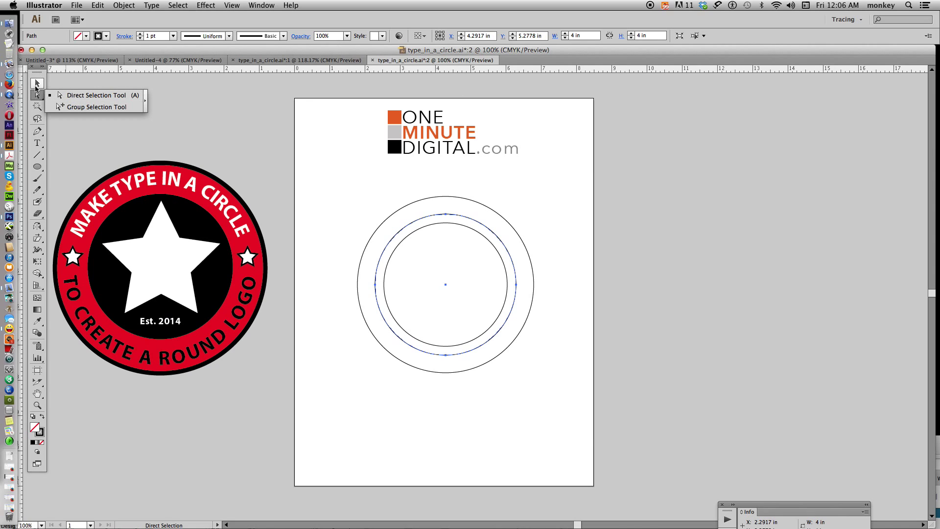
pyautogui.click(40, 216)
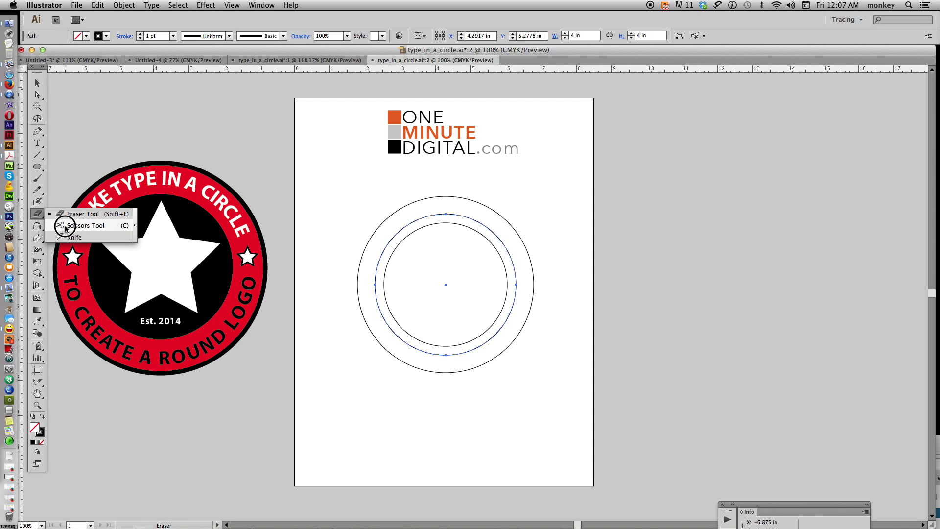
pyautogui.click(101, 225)
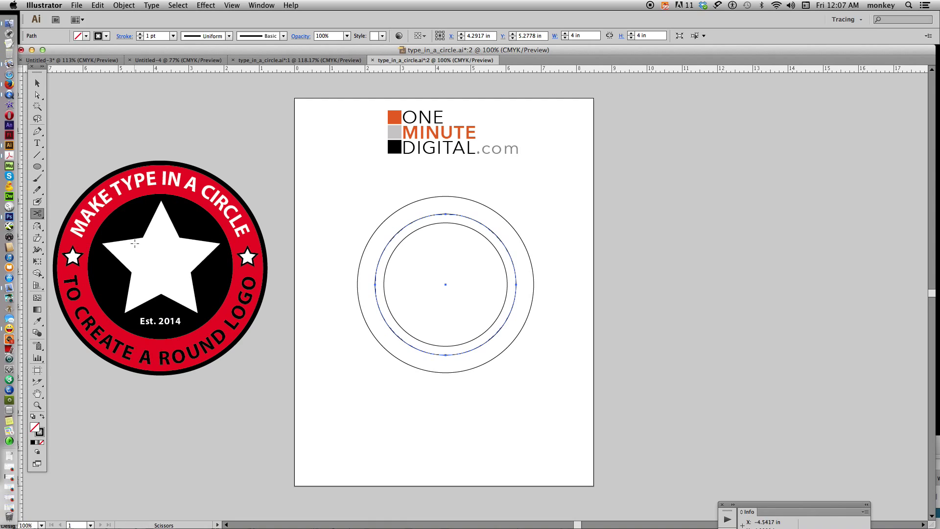
pyautogui.press('super+equal')
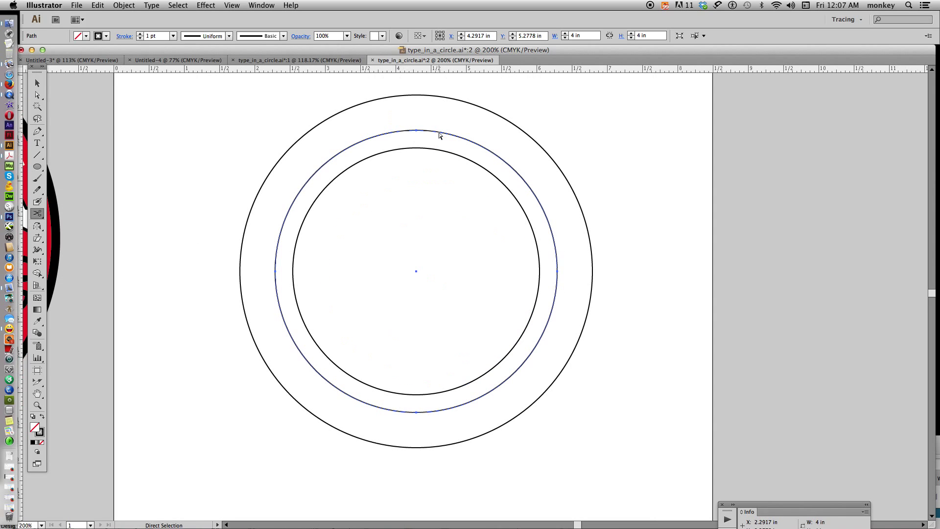
pyautogui.click(276, 271)
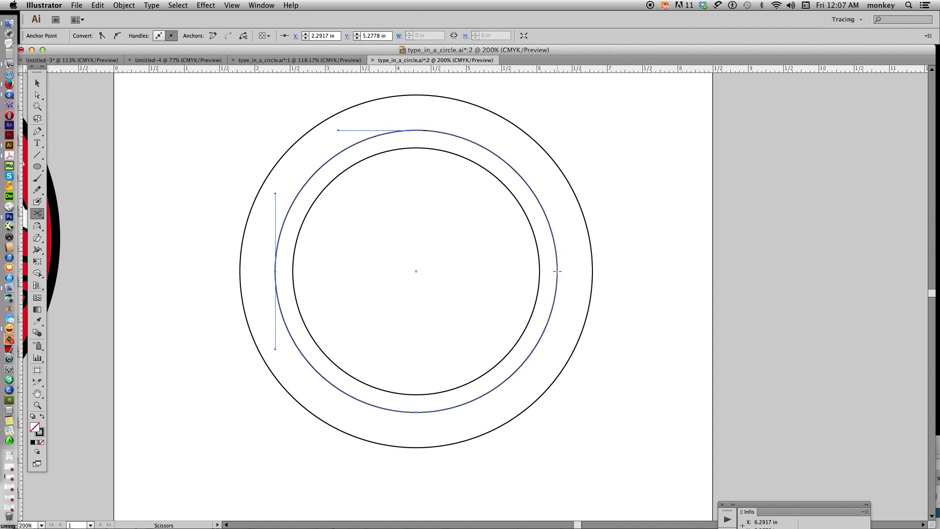
pyautogui.click(557, 271)
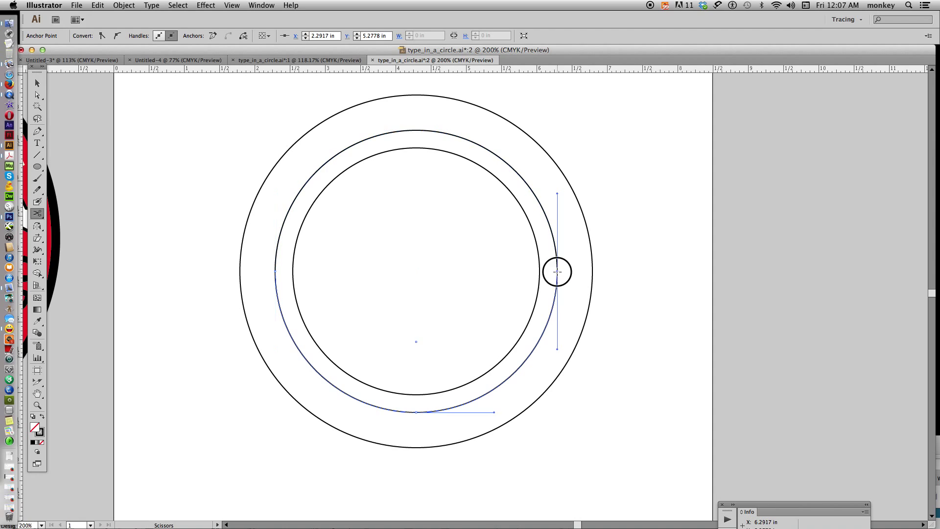
# Step: Select the lower and upper halves of the cut circle separately to check the split
pyautogui.click(37, 96)
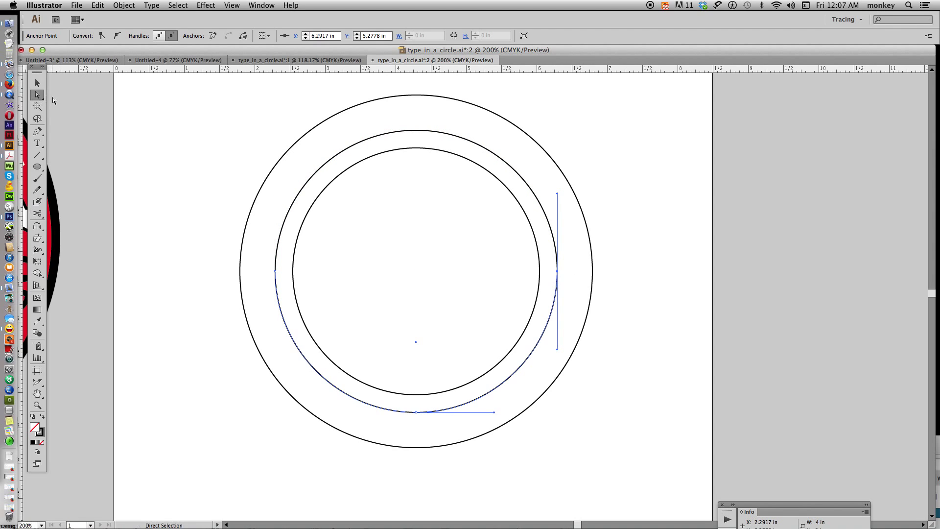
pyautogui.click(401, 120)
pyautogui.click(402, 131)
pyautogui.press('super+d')
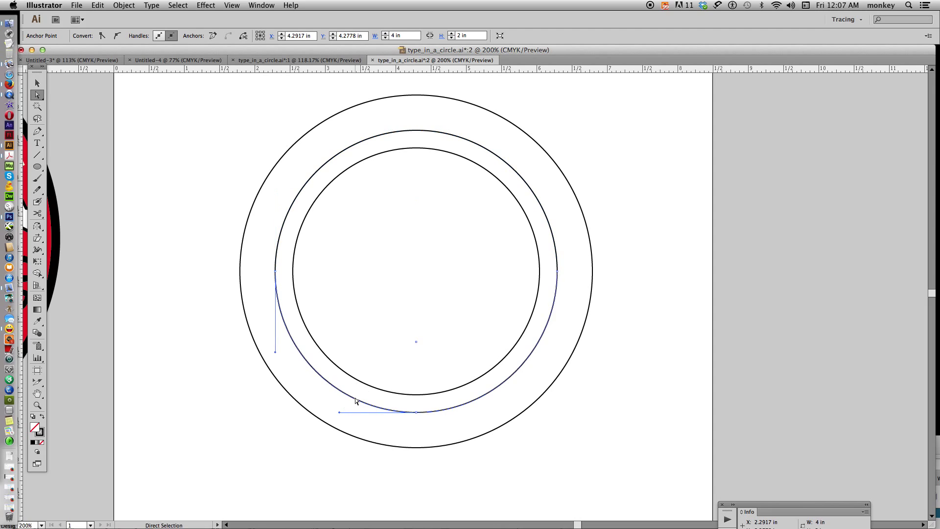
pyautogui.click(164, 252)
pyautogui.click(519, 176)
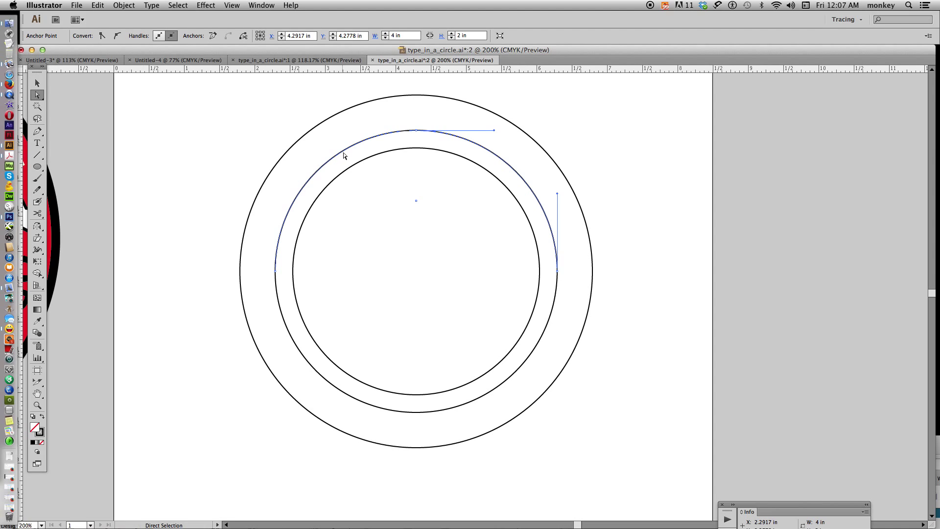
# Step: Add the text "MAKE TYPE IN A CIRCLE" along the upper half of the split middle circle with the Type tool
pyautogui.click(37, 143)
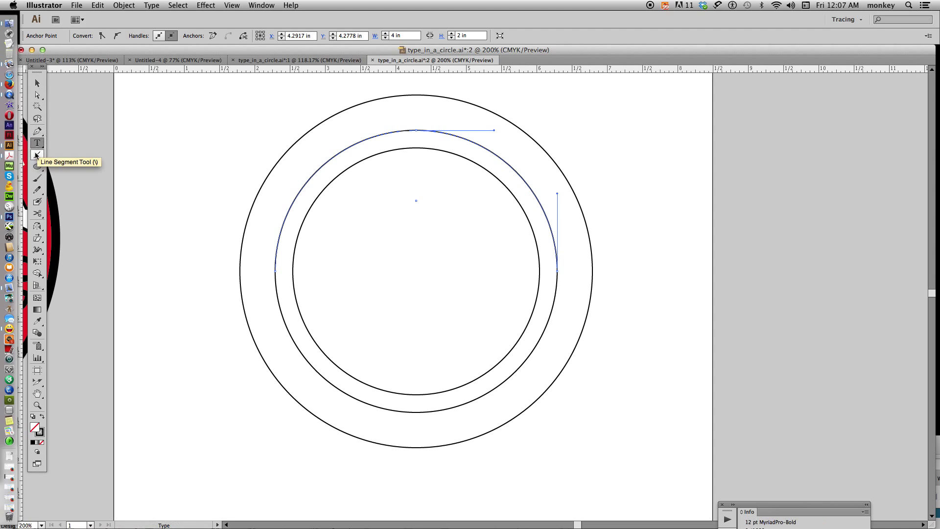
pyautogui.click(293, 201)
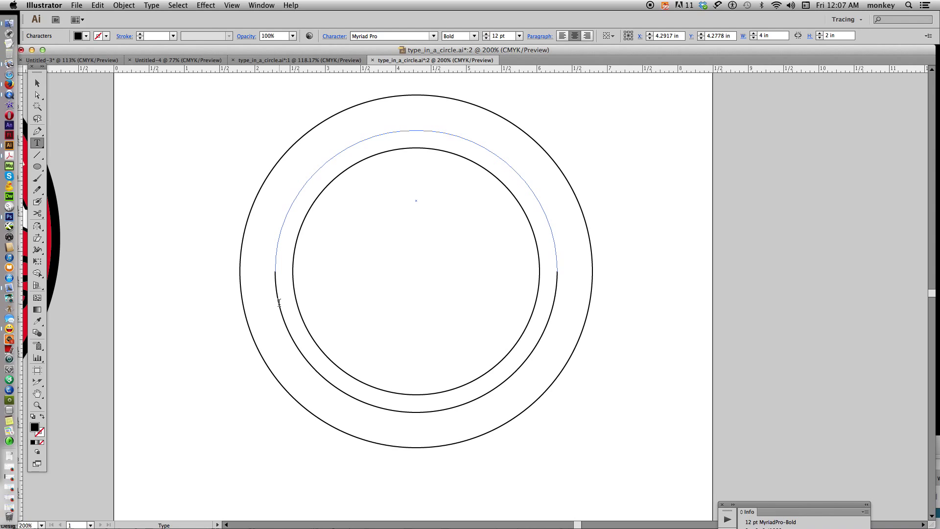
pyautogui.write('MAKE TYPE IN A')
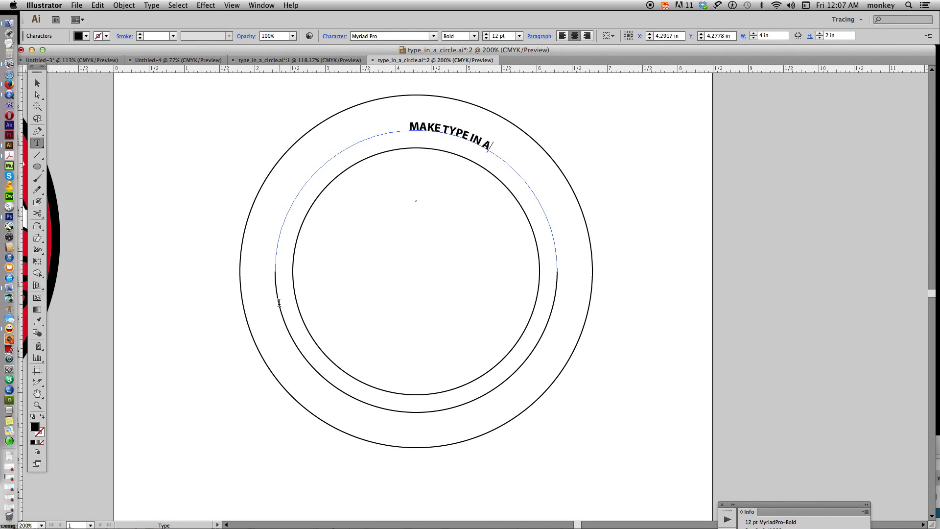
pyautogui.write(' CIRCLE')
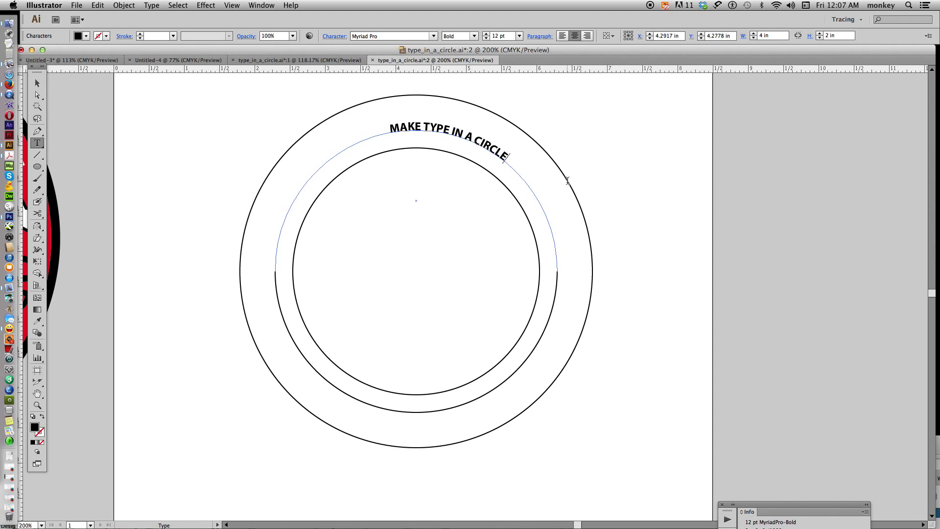
# Step: Select all of the upper curved text and set its font size to 36 pt
pyautogui.moveTo(511, 158); pyautogui.dragTo(377, 115)
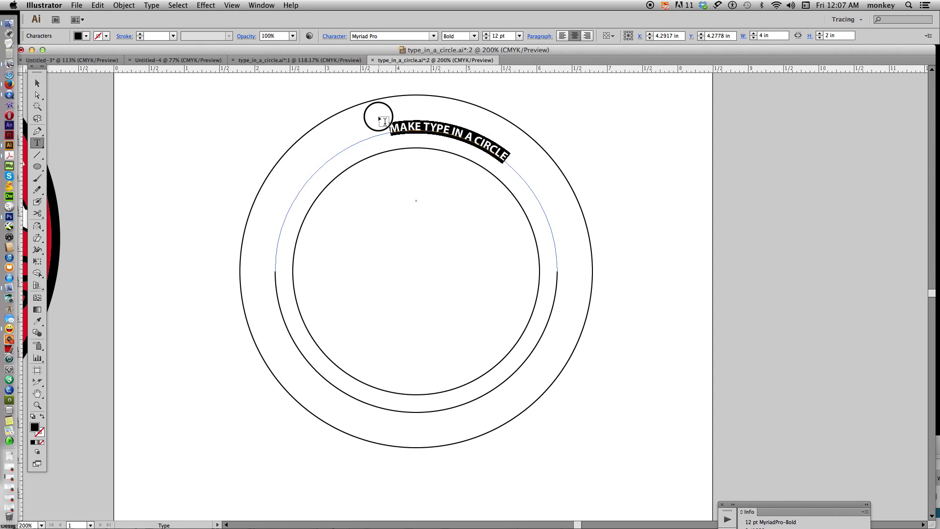
pyautogui.click(265, 5)
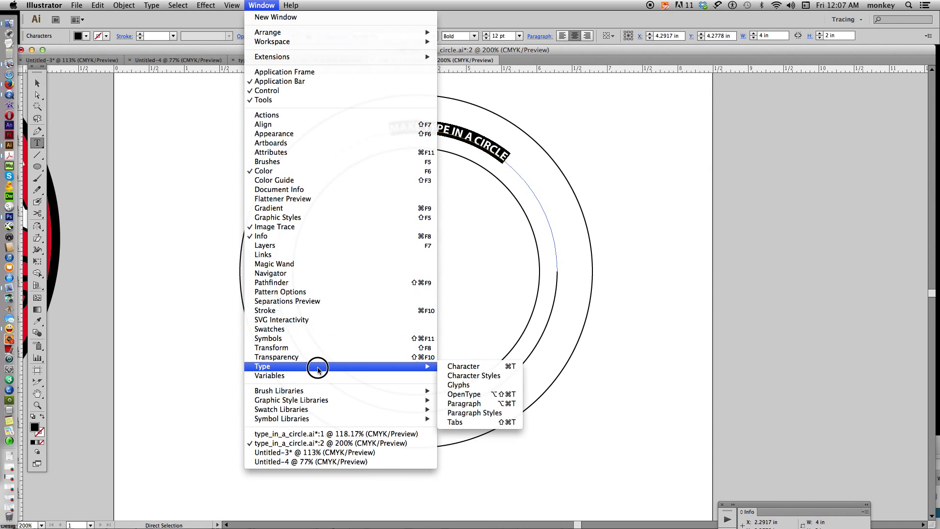
pyautogui.moveTo(399, 367)
pyautogui.click(463, 366)
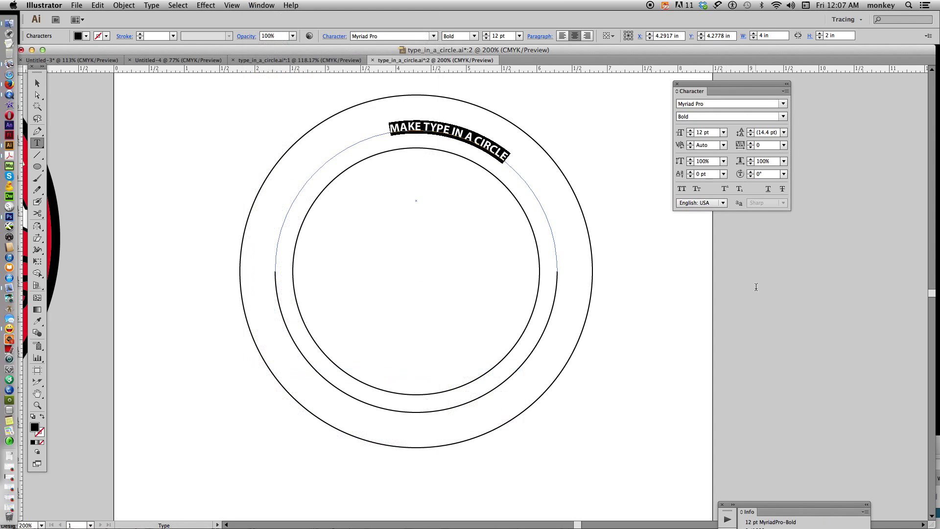
pyautogui.click(691, 130)
pyautogui.click(690, 130)
pyautogui.click(691, 130)
pyautogui.click(690, 131)
pyautogui.click(690, 130)
pyautogui.click(690, 130)
pyautogui.click(690, 130)
pyautogui.click(690, 131)
pyautogui.click(691, 130)
pyautogui.doubleClick(690, 130)
pyautogui.click(690, 130)
pyautogui.doubleClick(691, 130)
pyautogui.doubleClick(690, 130)
pyautogui.doubleClick(690, 130)
pyautogui.click(691, 130)
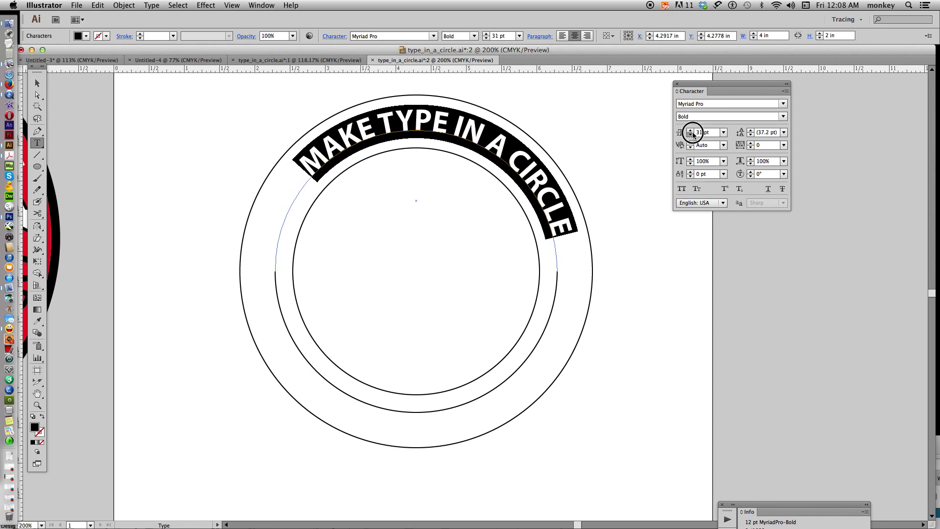
pyautogui.click(691, 130)
pyautogui.doubleClick(691, 130)
pyautogui.click(691, 130)
pyautogui.click(691, 130)
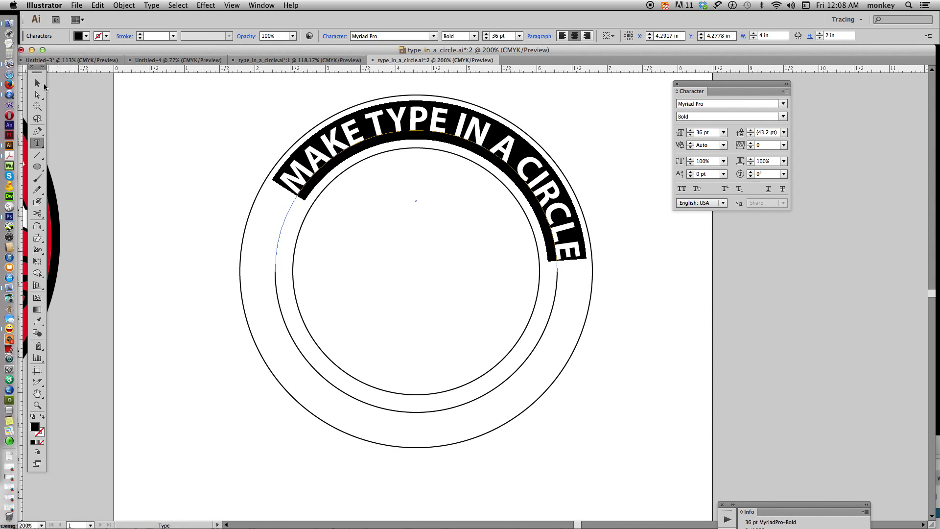
# Step: Extend the upper text's start bracket to the left end of its arc with the Direct Selection tool
pyautogui.click(38, 96)
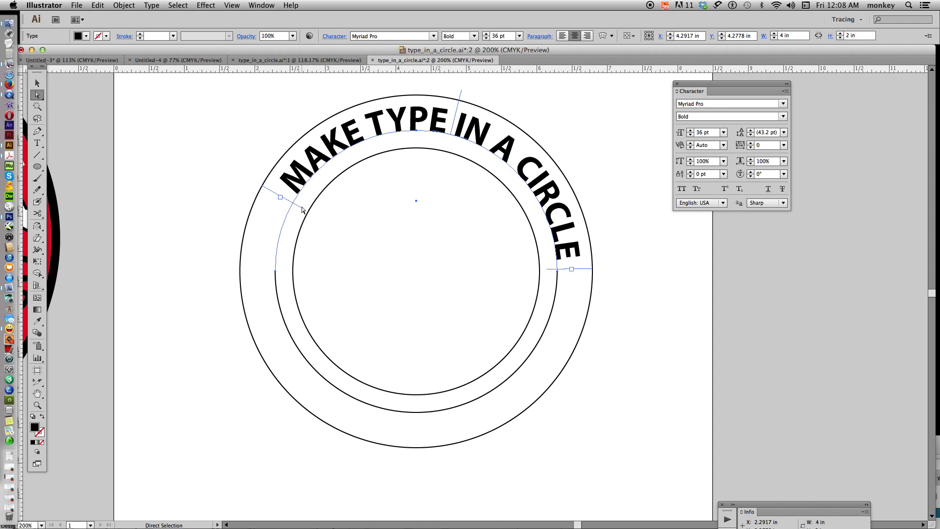
pyautogui.moveTo(302, 211); pyautogui.dragTo(280, 271)
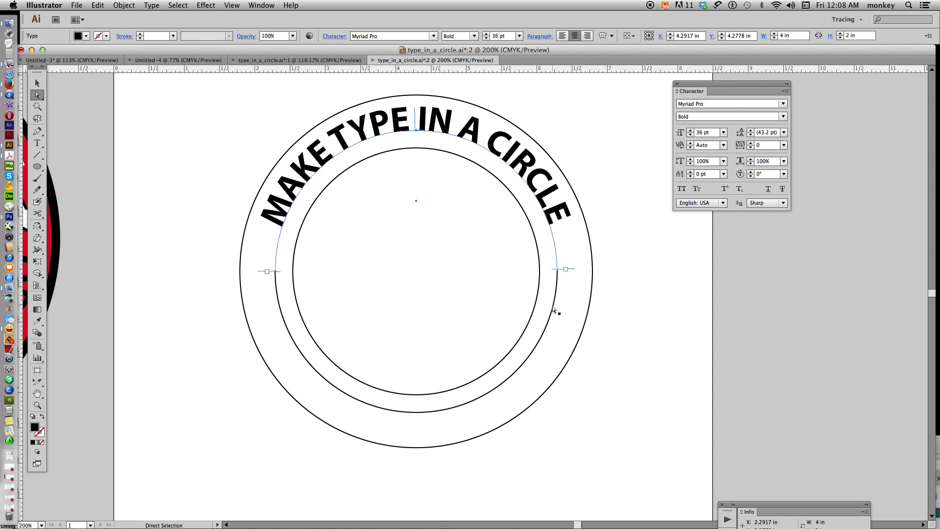
# Step: Try left and right paragraph alignment on the upper curved text and return it to centered
pyautogui.click(563, 37)
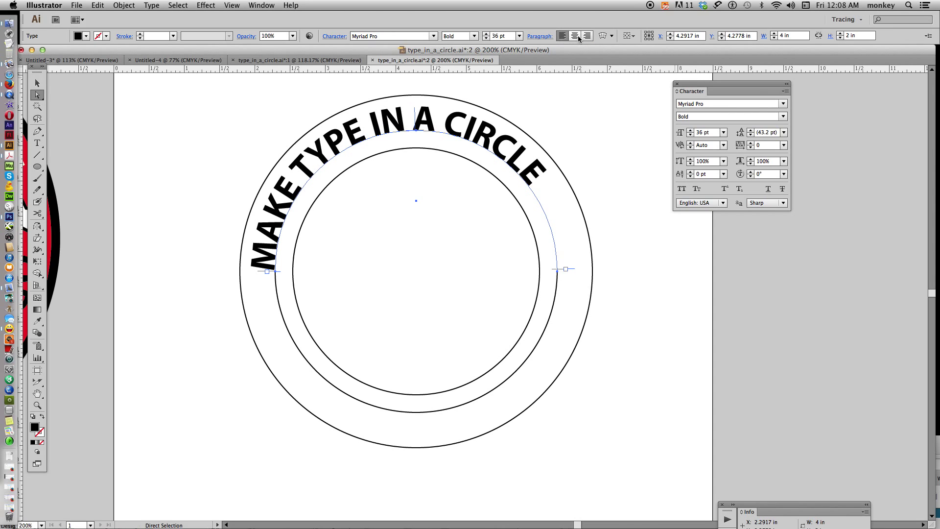
pyautogui.click(575, 36)
pyautogui.click(587, 38)
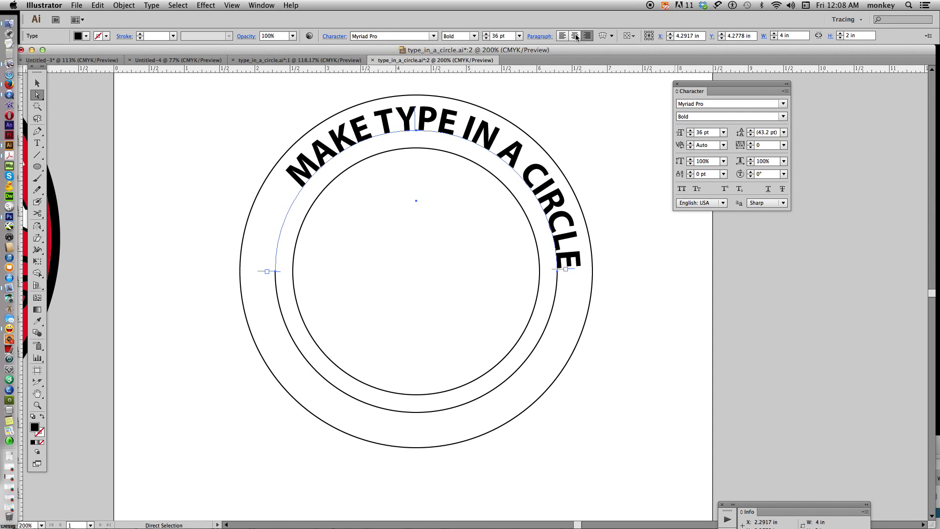
pyautogui.click(575, 36)
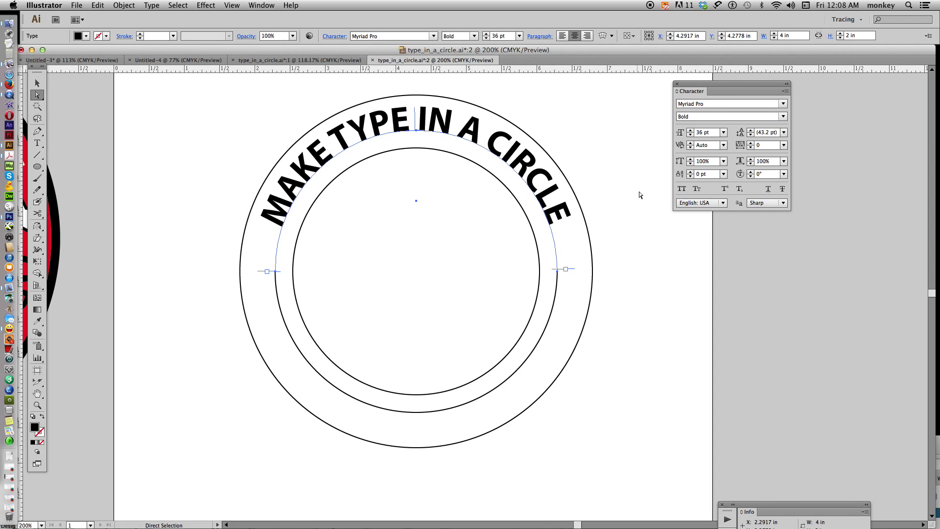
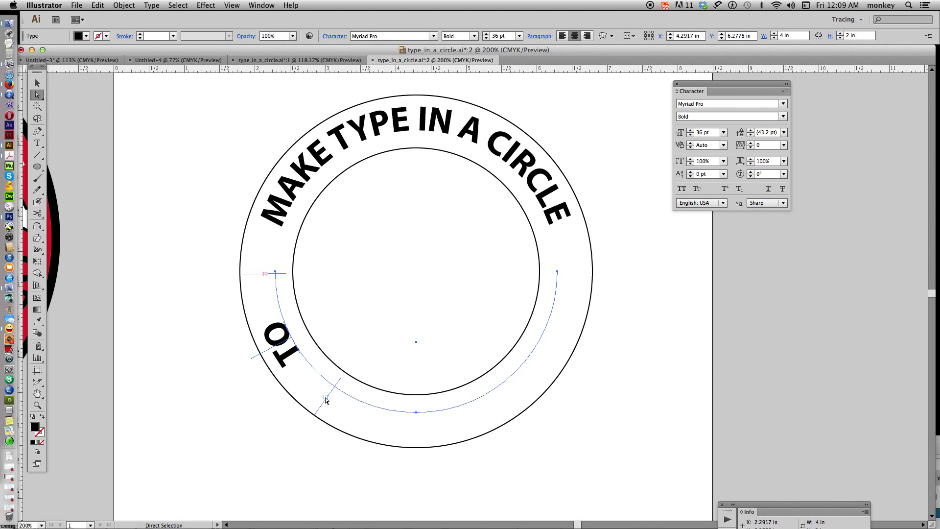
# Step: Extend the lower text's bracket to the arc's right end and retype the misspelled ending of "CIRCLULAR" as "CULAR"
pyautogui.moveTo(339, 384); pyautogui.dragTo(558, 277)
pyautogui.click(37, 142)
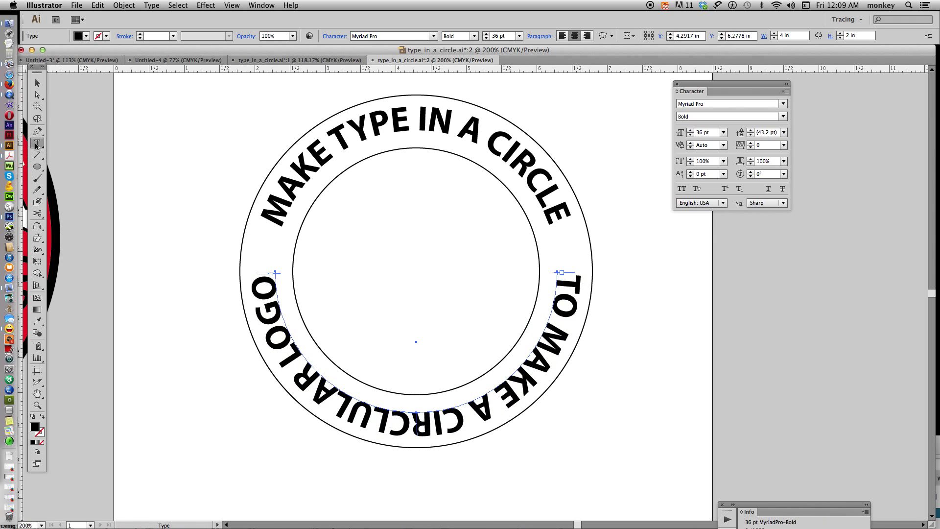
pyautogui.moveTo(387, 422); pyautogui.dragTo(312, 368)
pyautogui.write('CULAR')
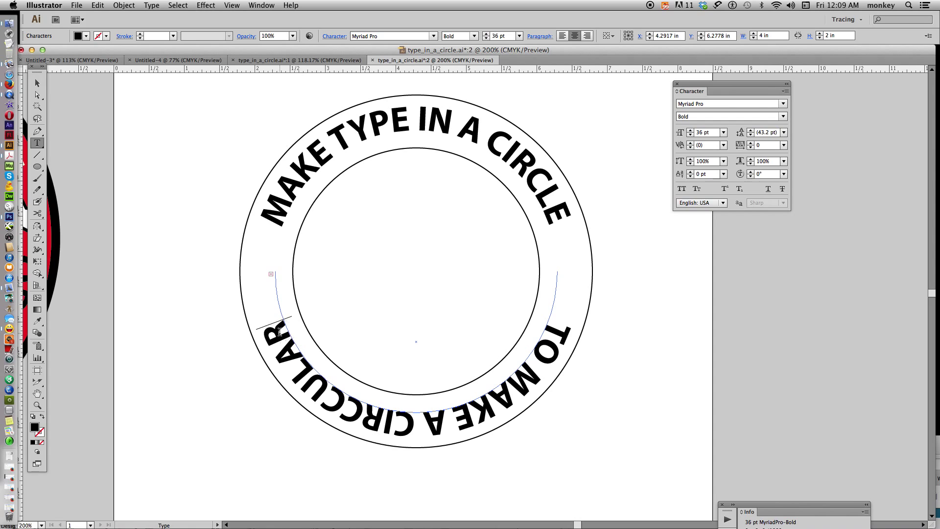
# Step: Reduce the whole lower text to 35 pt and delete the extra C from "CIRCCULAR"
pyautogui.press('super+a')
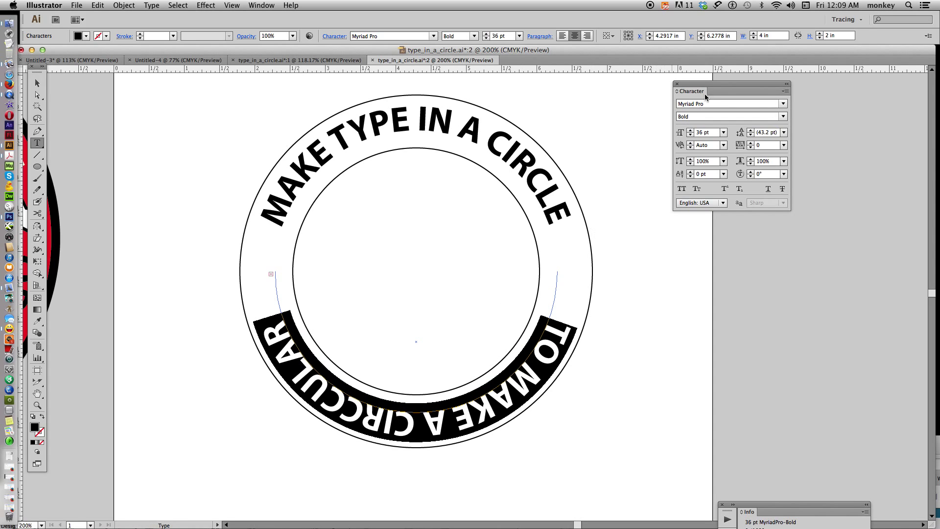
pyautogui.click(690, 135)
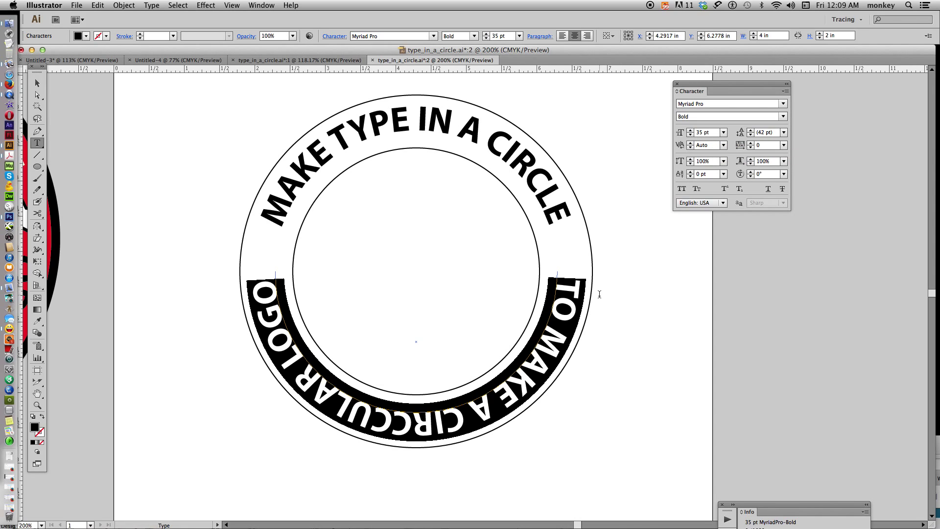
pyautogui.moveTo(392, 420); pyautogui.dragTo(377, 420)
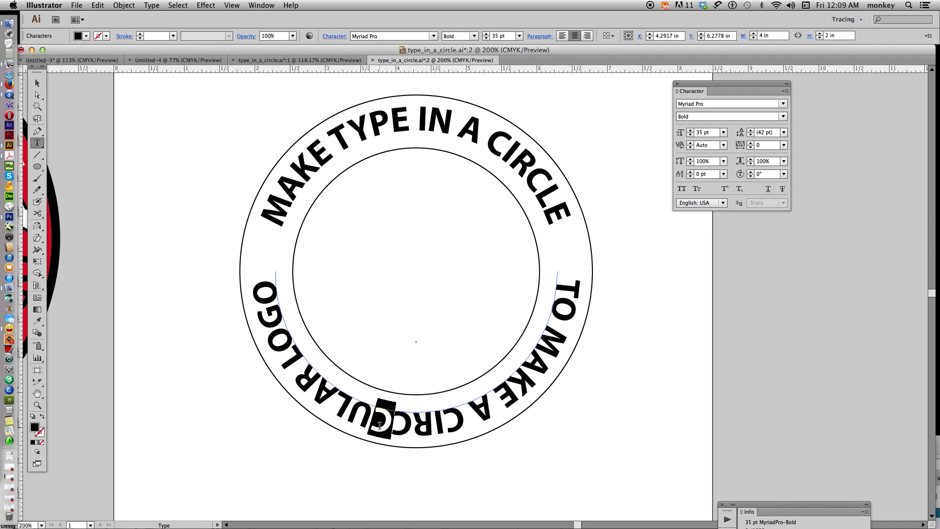
pyautogui.press('BackSpace')
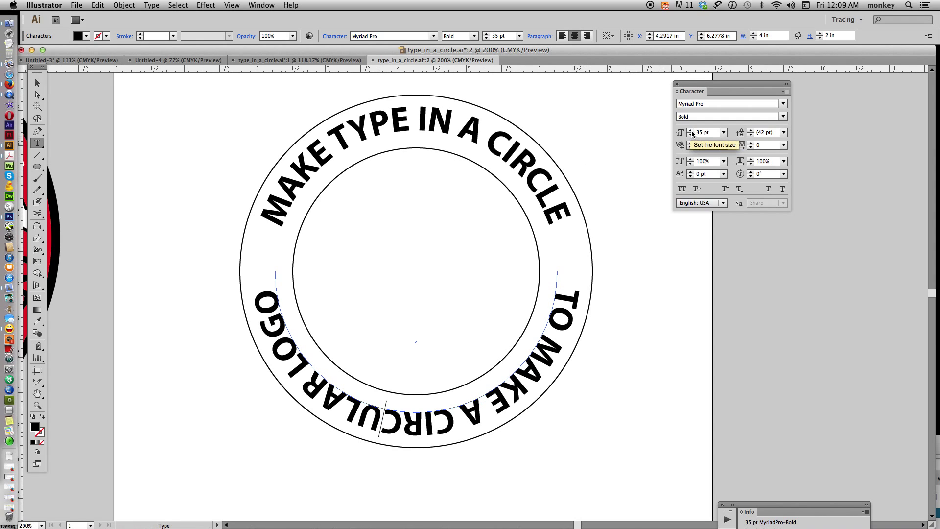
# Step: Set the whole lower text "TO MAKE A CIRCULAR LOGO" to 36 pt and deselect it
pyautogui.moveTo(268, 288); pyautogui.dragTo(604, 263)
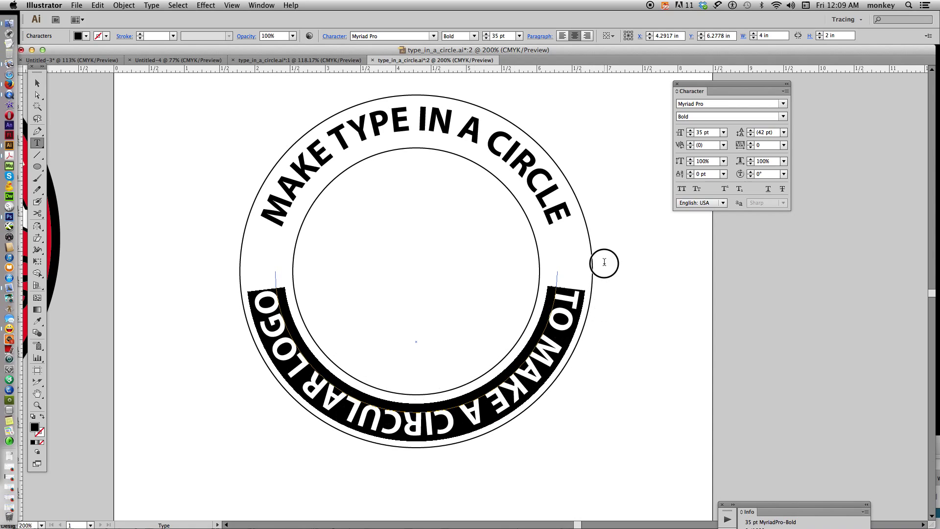
pyautogui.click(691, 130)
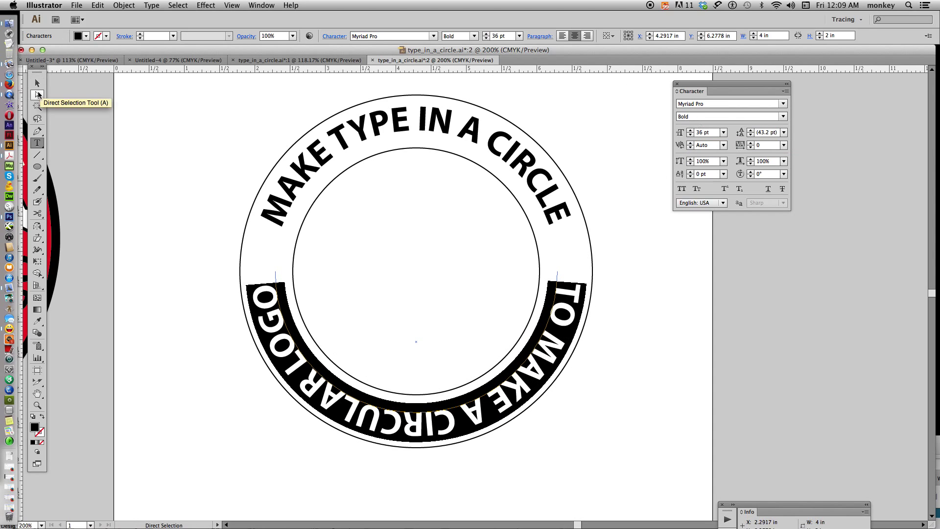
pyautogui.click(39, 87)
pyautogui.click(351, 333)
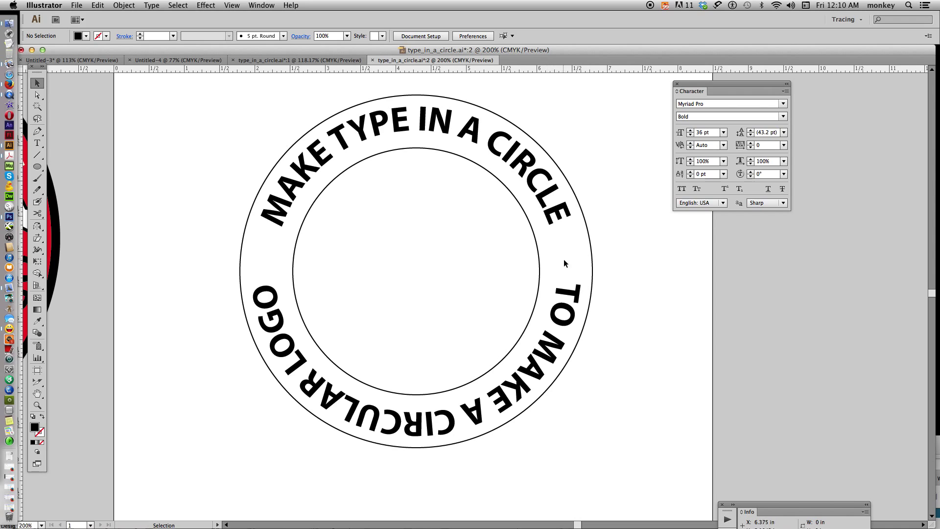
# Step: Flip the lower text to the inside of its arc through Type on a Path Options, with the preview on
pyautogui.click(37, 94)
pyautogui.click(569, 314)
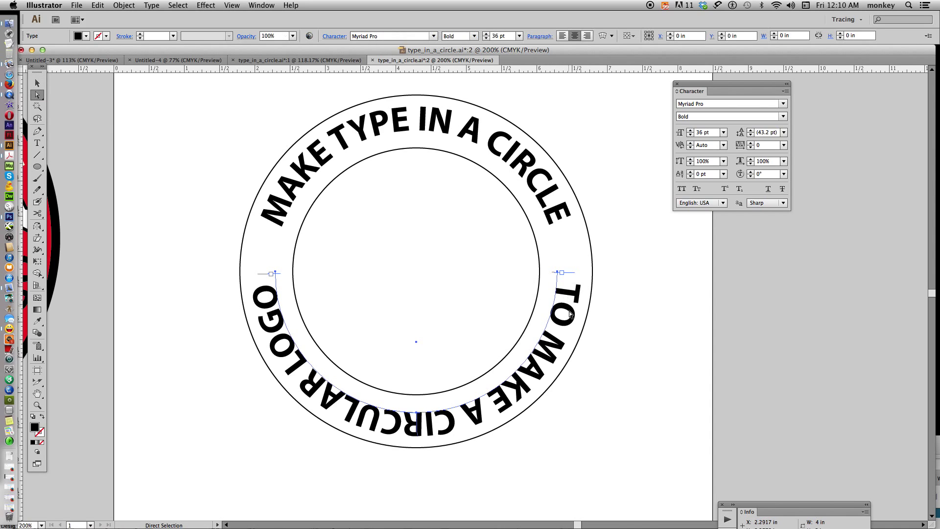
pyautogui.click(152, 6)
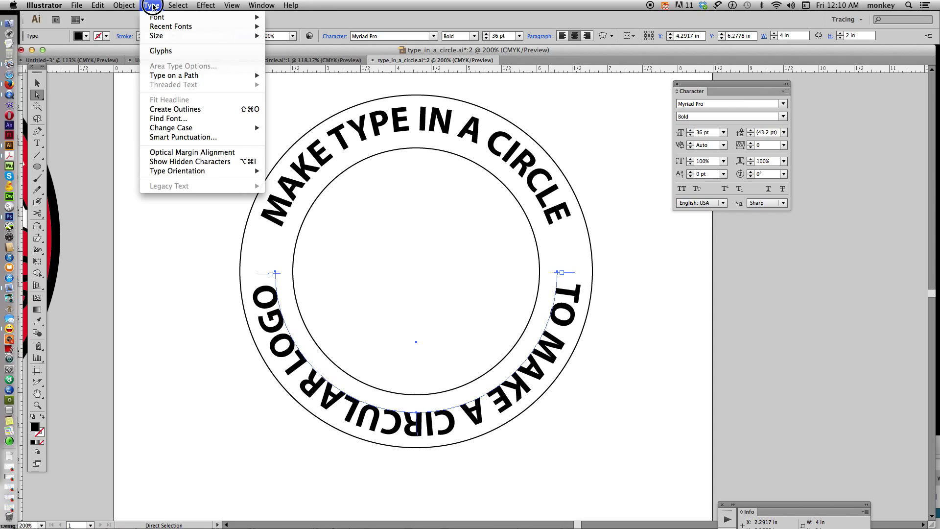
pyautogui.moveTo(189, 78)
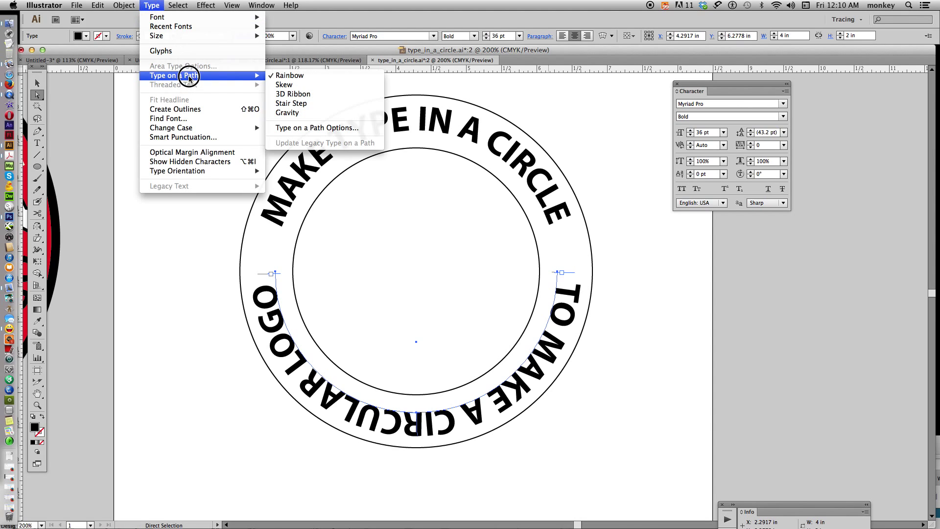
pyautogui.click(367, 128)
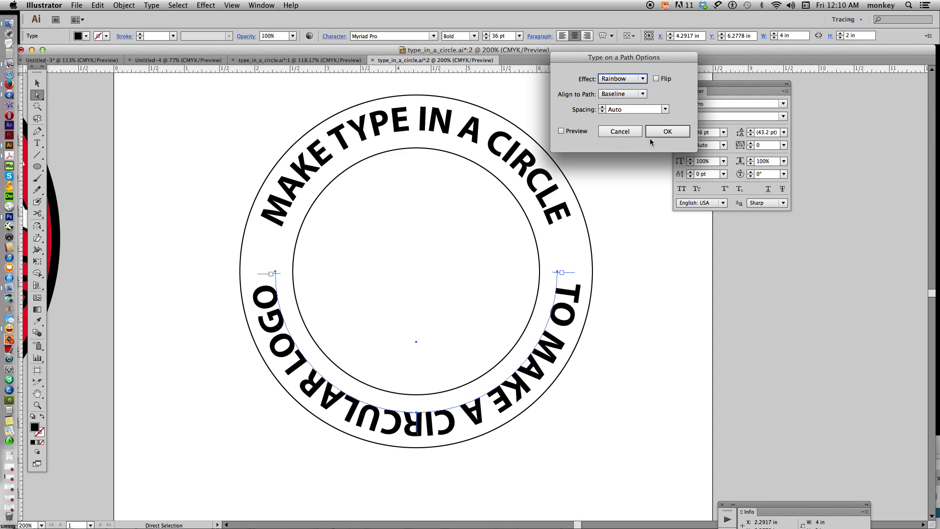
pyautogui.click(561, 132)
pyautogui.click(657, 79)
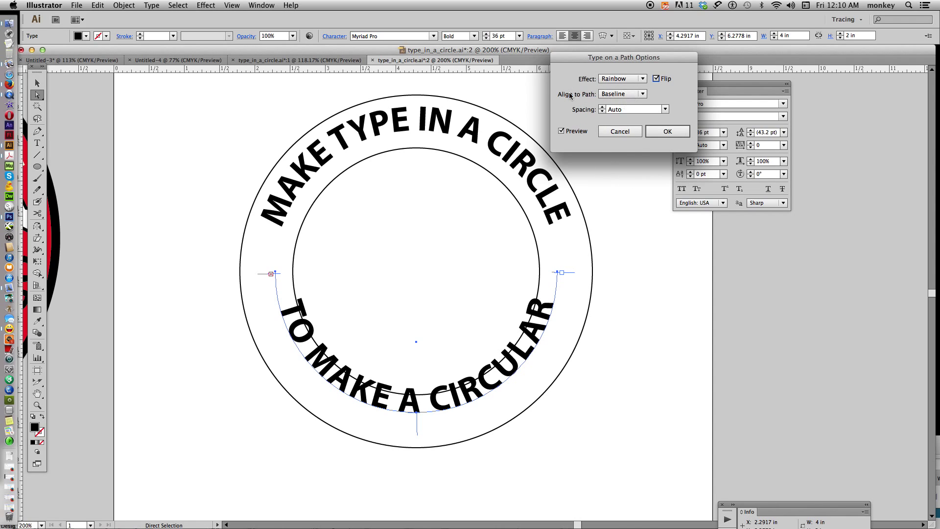
# Step: Compare Ascender, Descender and Baseline as the lower text's path alignment in the preview
pyautogui.click(644, 95)
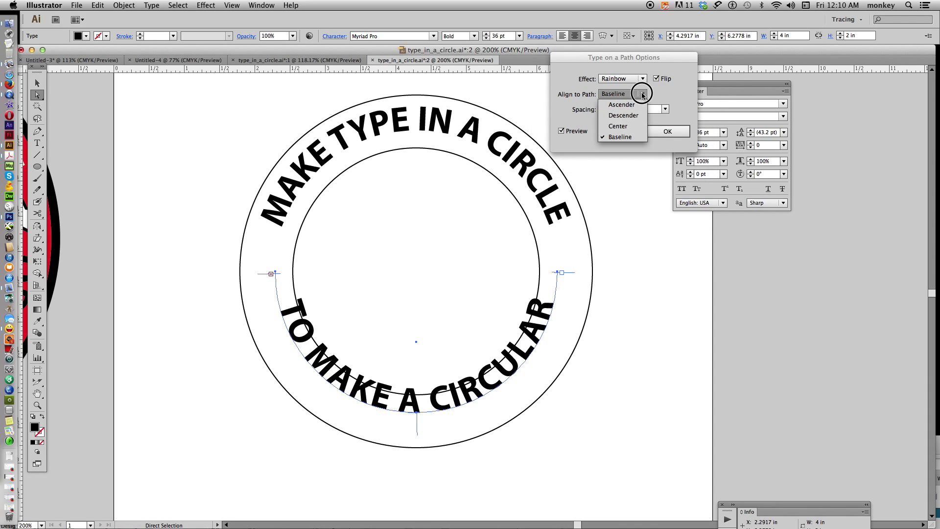
pyautogui.click(636, 104)
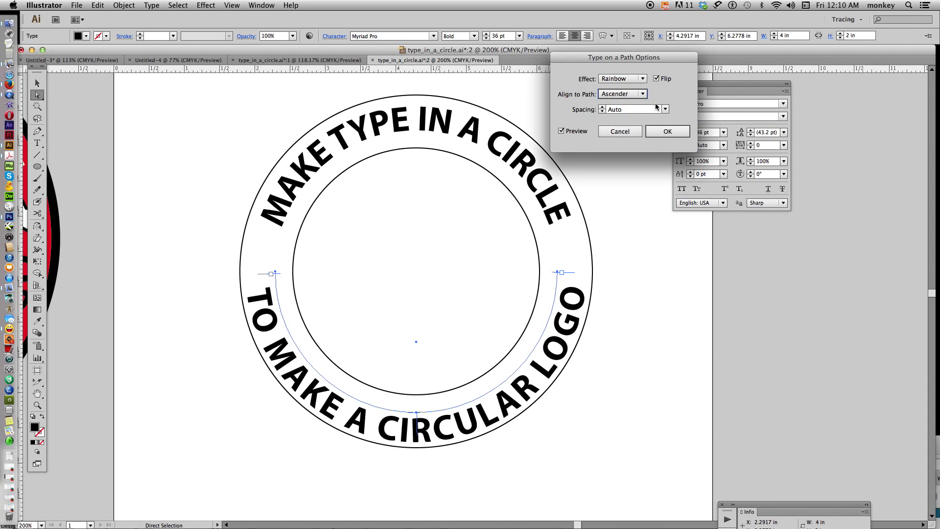
pyautogui.click(632, 94)
pyautogui.click(632, 104)
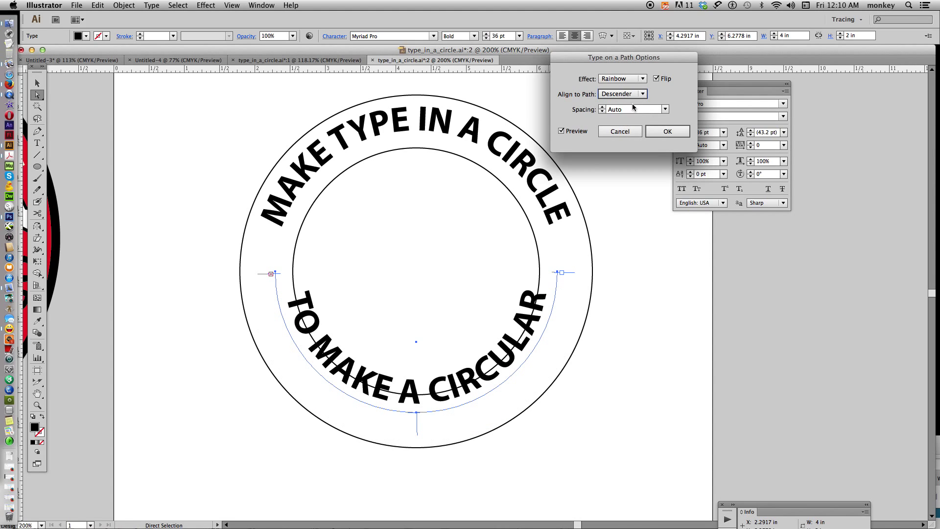
pyautogui.click(631, 94)
pyautogui.click(632, 104)
pyautogui.click(625, 94)
pyautogui.click(620, 136)
# Step: Align the flipped lower text to its path by Ascender and apply the path type options
pyautogui.click(620, 94)
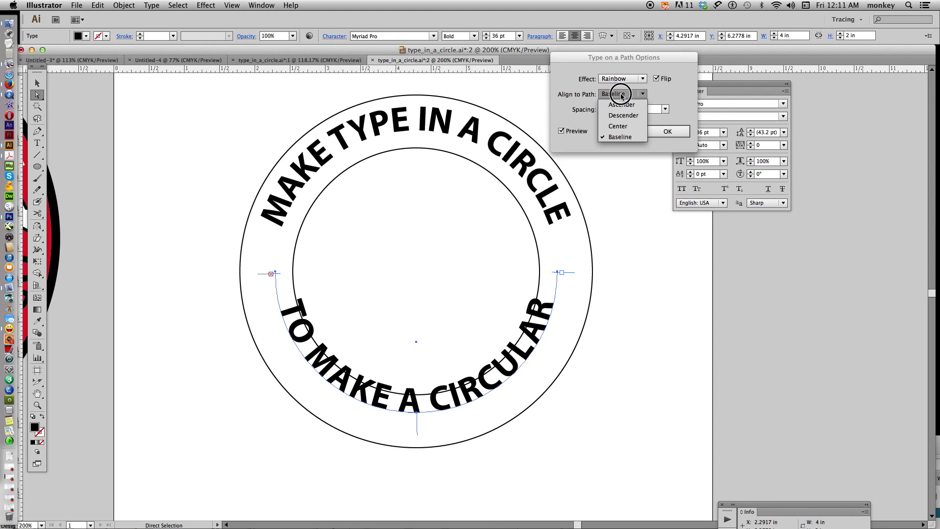
pyautogui.click(622, 104)
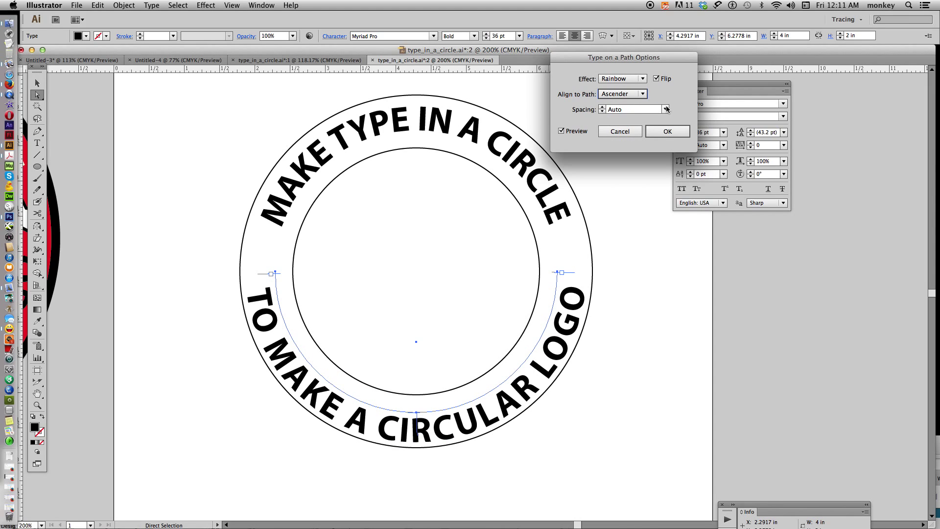
pyautogui.click(668, 131)
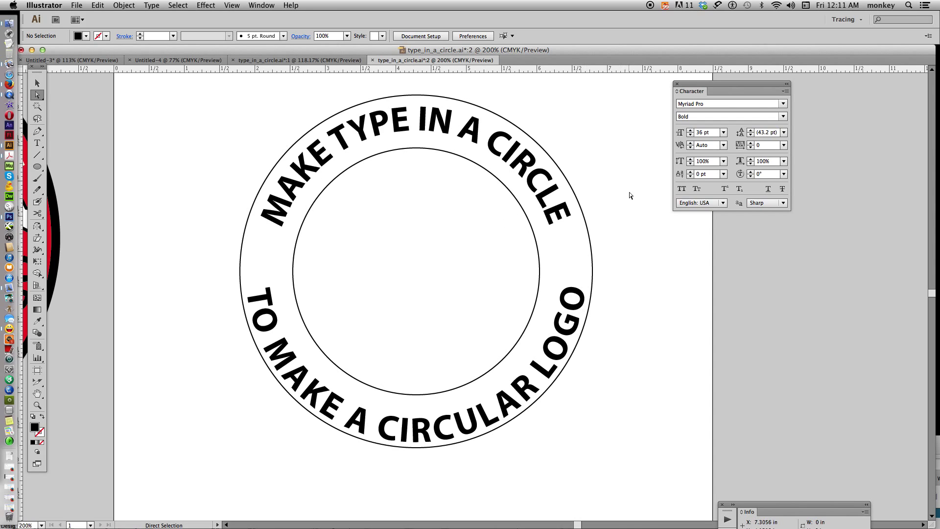
# Step: Set the baseline shift of the lower text "TO MAKE A CIRCULAR LOGO" to 6 pt and deselect it
pyautogui.click(531, 182)
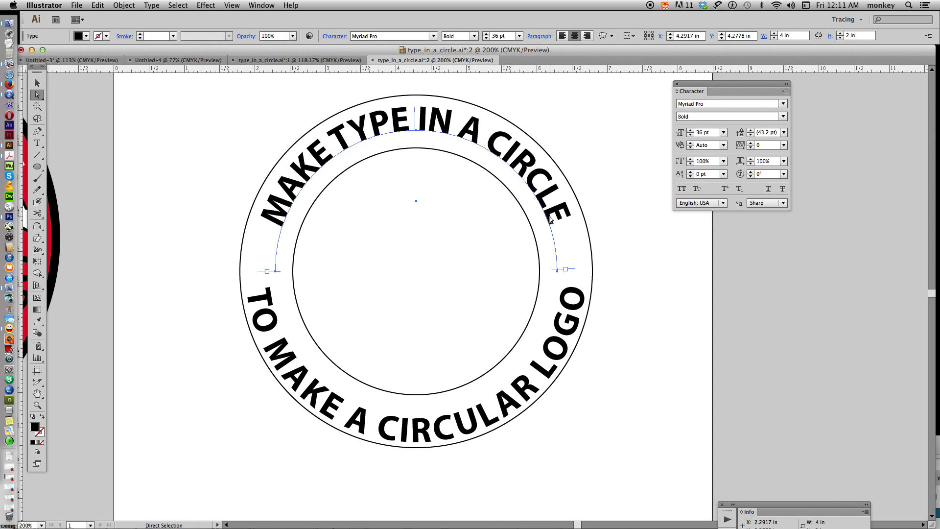
pyautogui.click(563, 304)
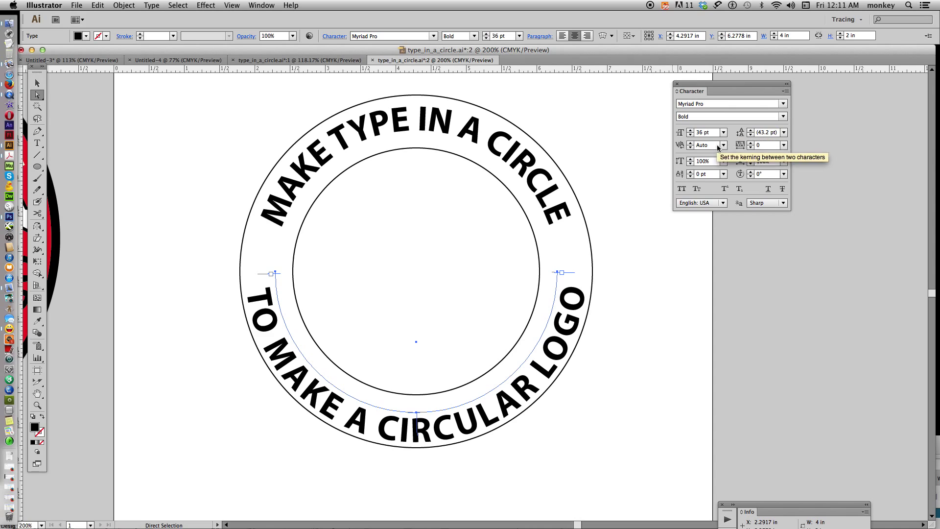
pyautogui.click(690, 172)
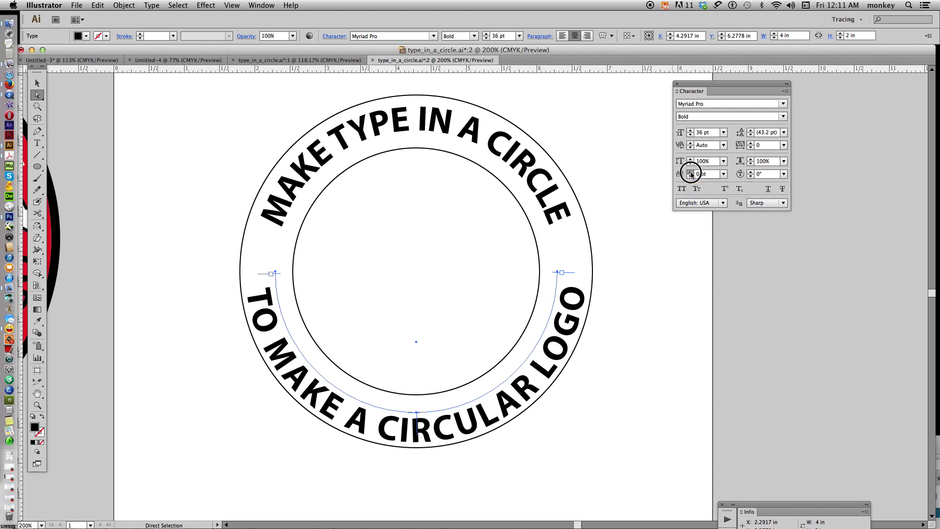
pyautogui.click(691, 172)
pyautogui.click(690, 172)
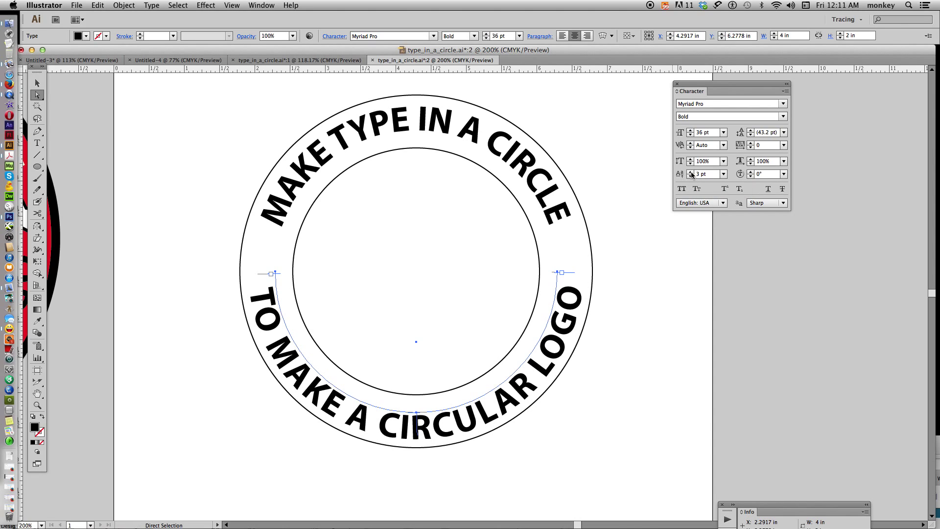
pyautogui.click(691, 172)
pyautogui.click(690, 171)
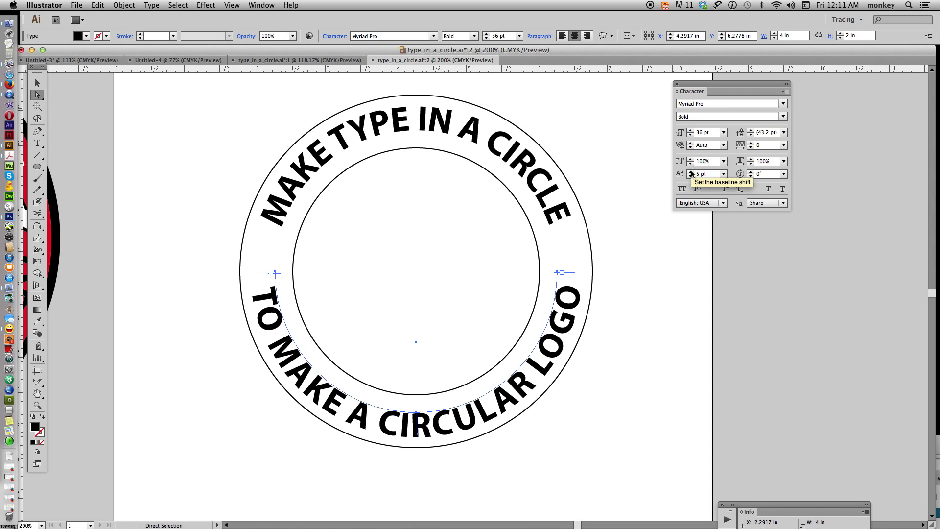
pyautogui.click(691, 171)
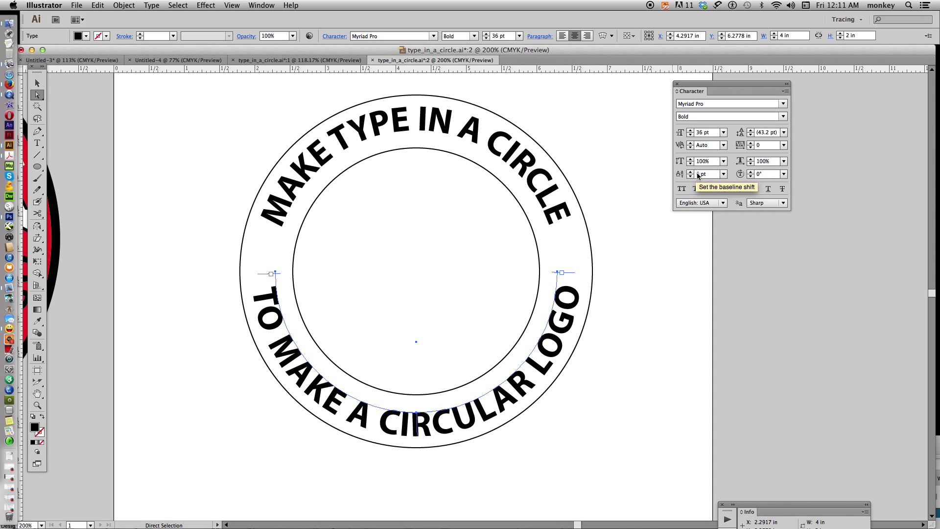
pyautogui.click(656, 285)
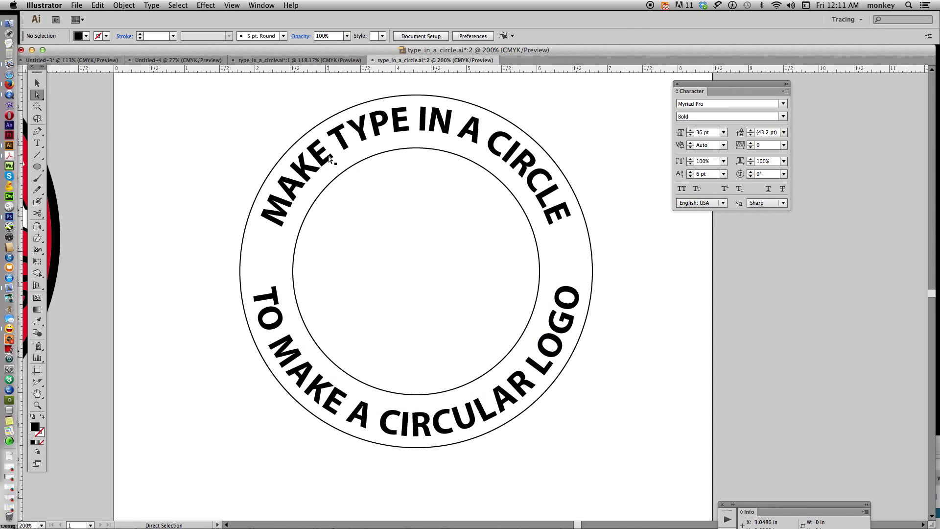
pyautogui.click(329, 157)
pyautogui.keyDown('shift'); pyautogui.click(280, 307); pyautogui.keyUp('shift')
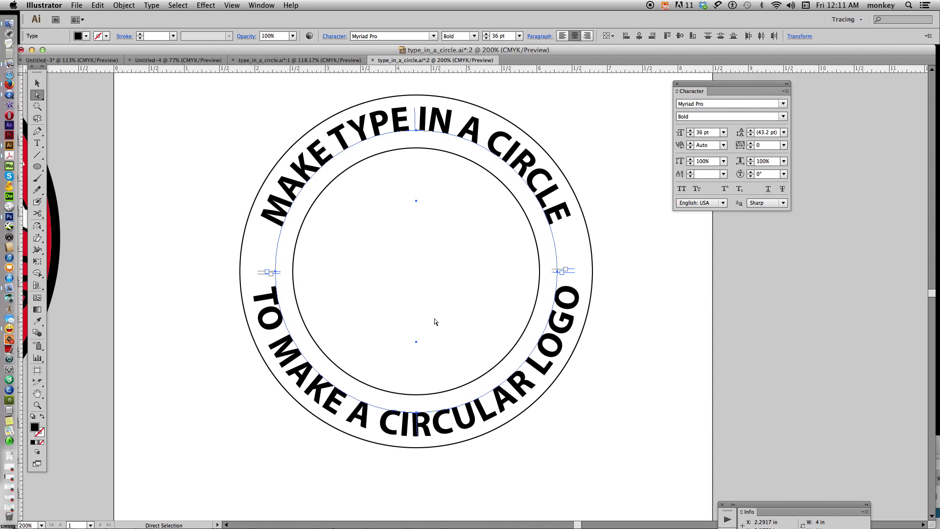
pyautogui.click(605, 191)
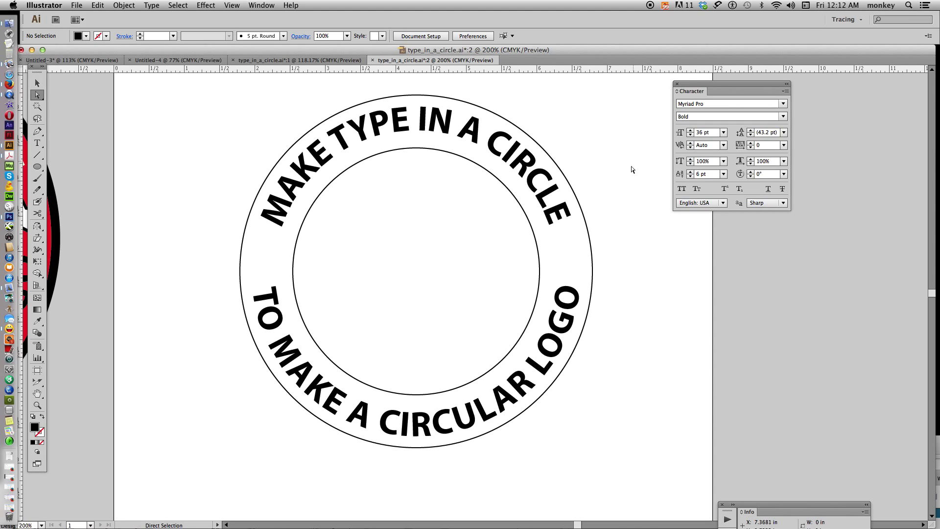
# Step: Fill the outer circle with a bright red chosen in the Color Picker
pyautogui.click(589, 231)
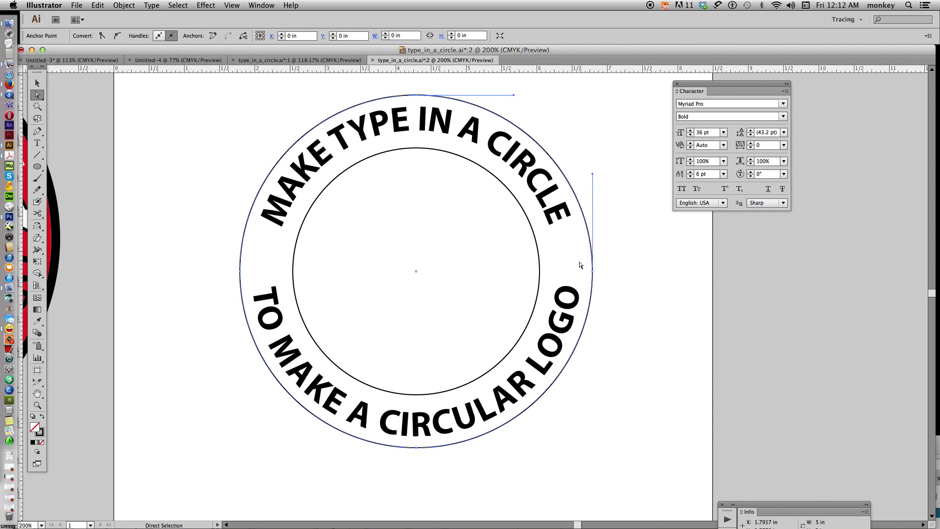
pyautogui.doubleClick(38, 430)
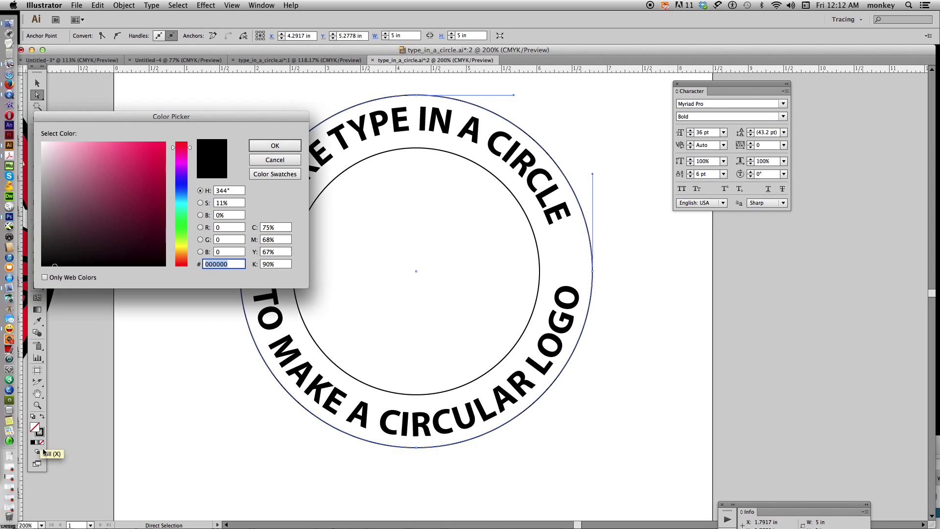
pyautogui.moveTo(191, 149); pyautogui.dragTo(188, 131)
pyautogui.click(157, 150)
pyautogui.click(274, 146)
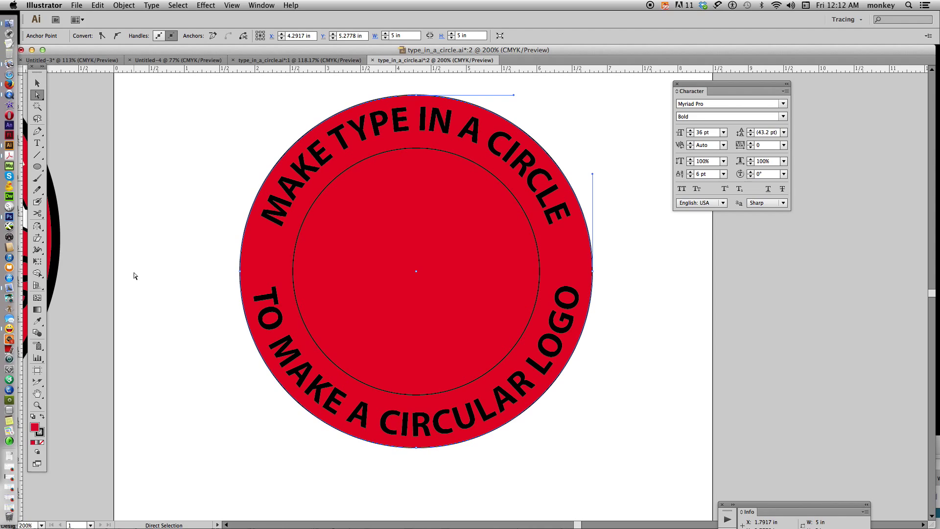
# Step: Bring up the stroke settings and raise the outer circle's stroke weight to 10 pt
pyautogui.click(42, 434)
pyautogui.click(259, 6)
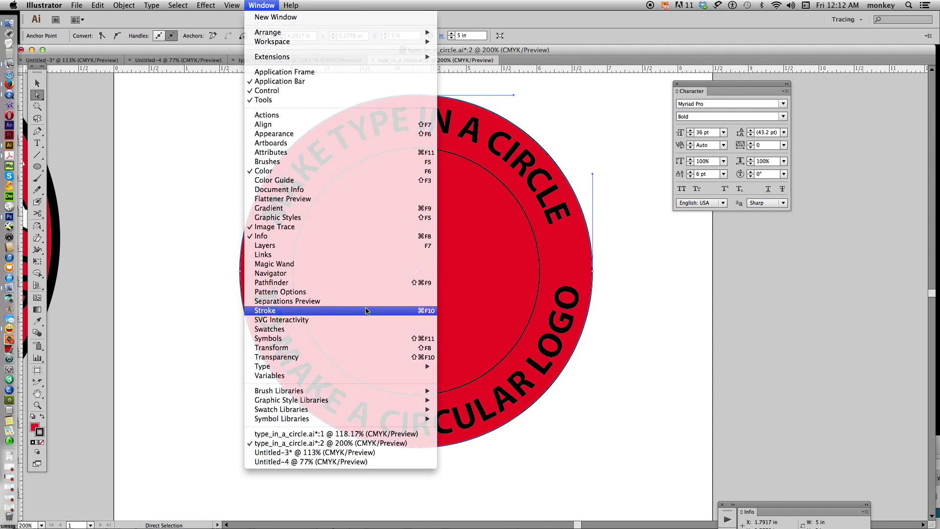
pyautogui.click(366, 311)
pyautogui.moveTo(732, 331)
pyautogui.mouseDown()
pyautogui.moveTo(724, 212)
pyautogui.moveTo(722, 230)
pyautogui.mouseUp()
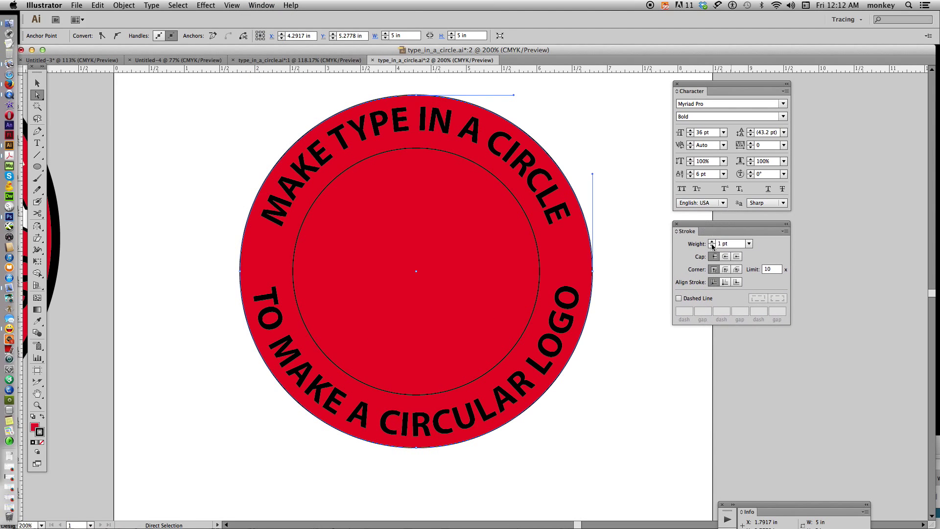
pyautogui.click(712, 242)
pyautogui.click(712, 242)
pyautogui.click(712, 242)
pyautogui.click(711, 242)
pyautogui.click(711, 242)
pyautogui.click(712, 242)
pyautogui.click(712, 242)
pyautogui.click(712, 241)
pyautogui.click(712, 242)
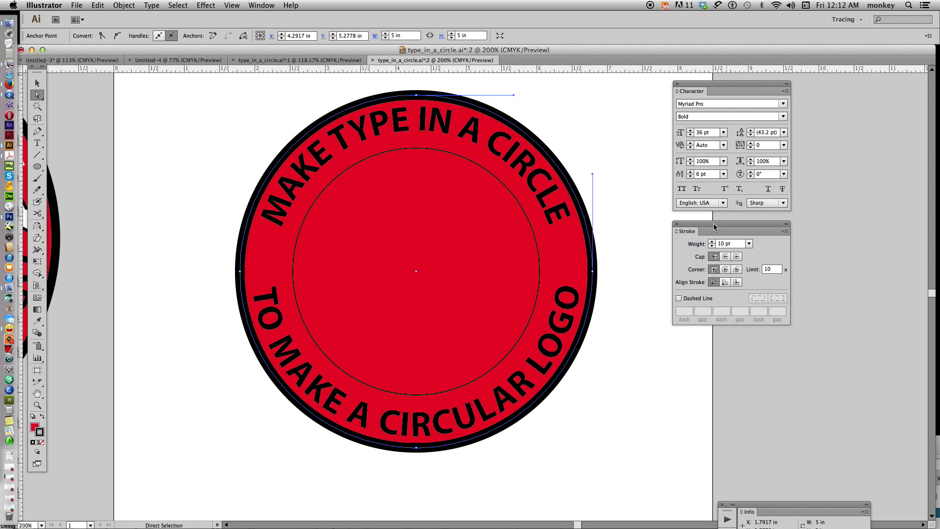
# Step: Try the outer circle's stroke aligned to the inside, settle on outside alignment, and deselect the circle
pyautogui.click(725, 282)
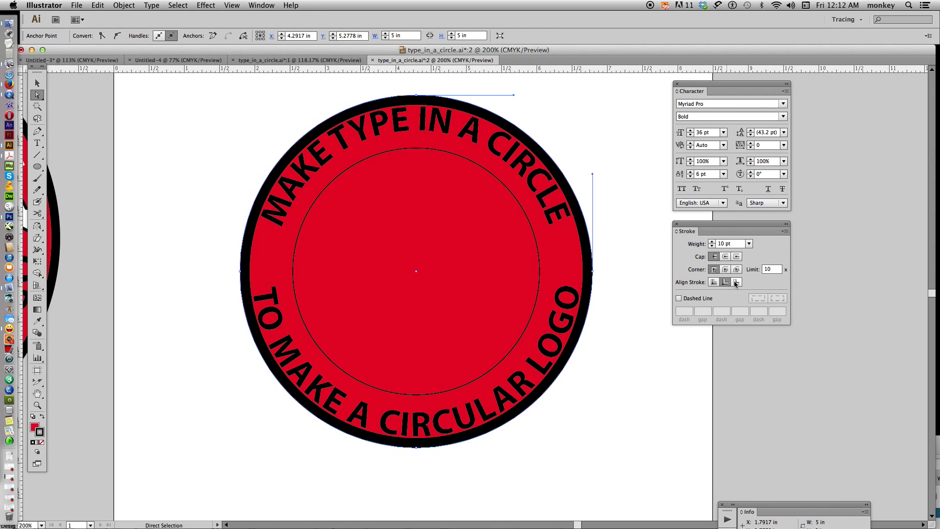
pyautogui.click(736, 282)
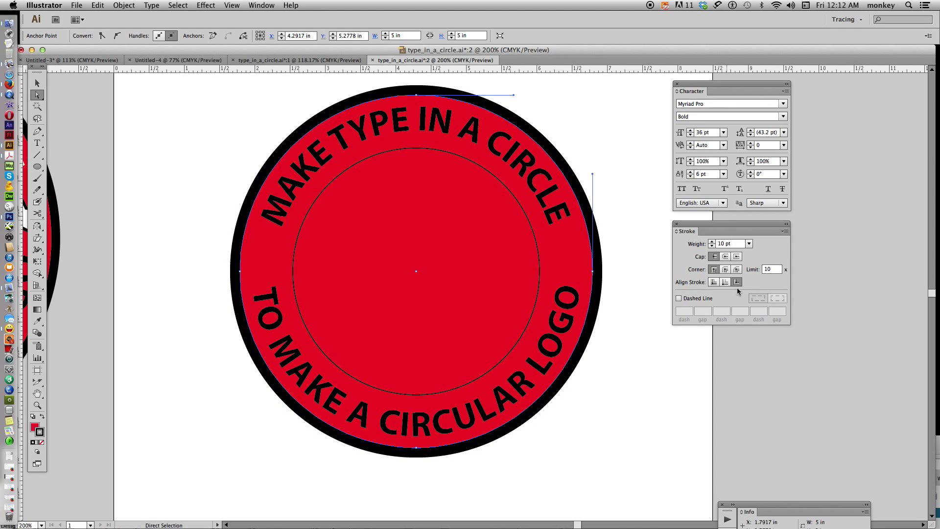
pyautogui.click(655, 345)
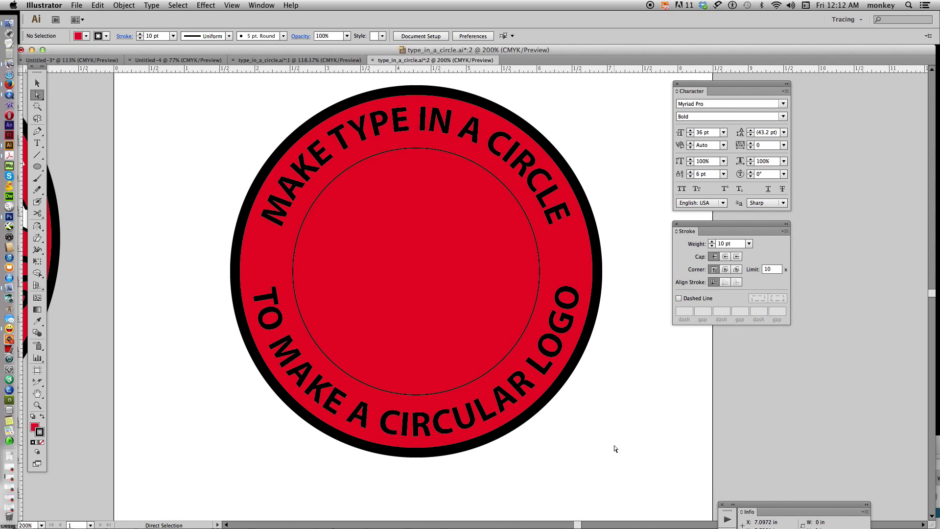
# Step: Swap the inner circle's fill and stroke so it is solid black without an outline, and deselect it
pyautogui.click(527, 219)
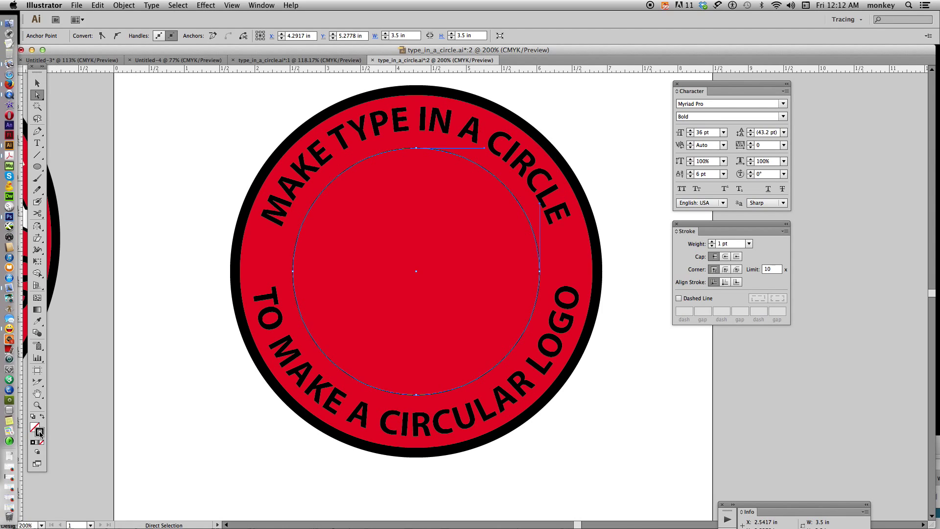
pyautogui.click(42, 417)
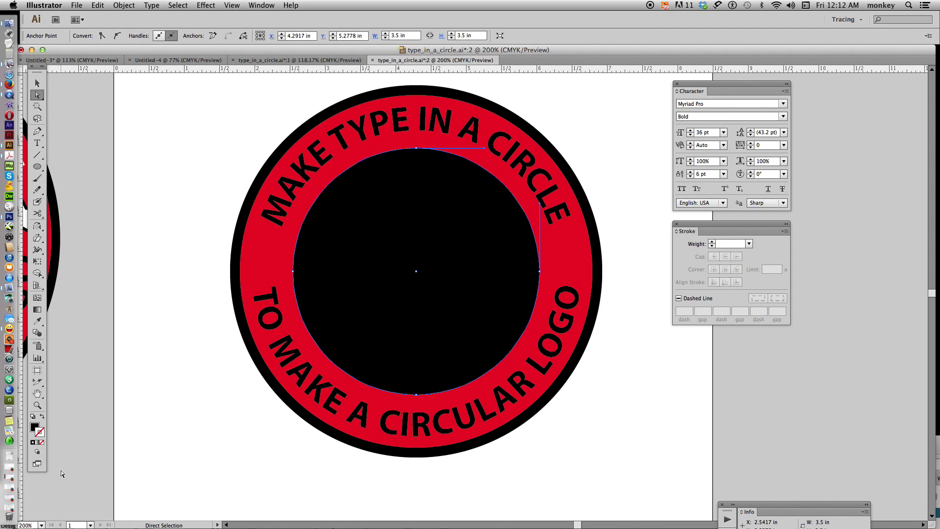
pyautogui.click(171, 196)
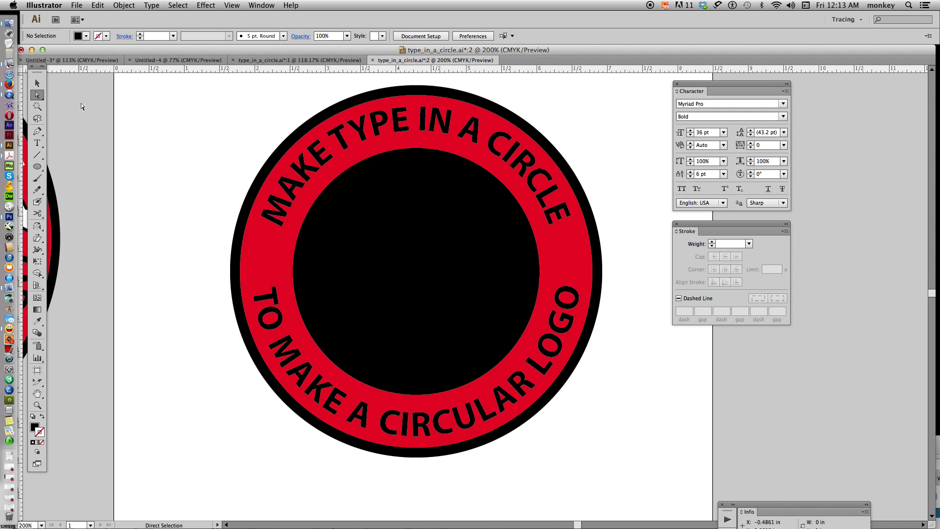
# Step: Draw a five-pointed star about 3.1 in wide with the Star tool and place it upright beside the badge
pyautogui.click(37, 167)
pyautogui.moveTo(38, 168); pyautogui.dragTo(110, 214)
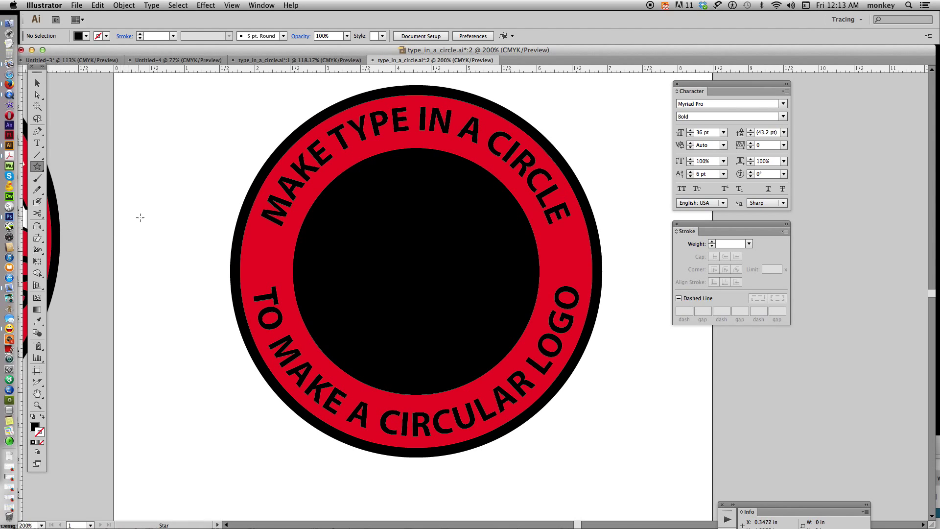
pyautogui.press('super+minus')
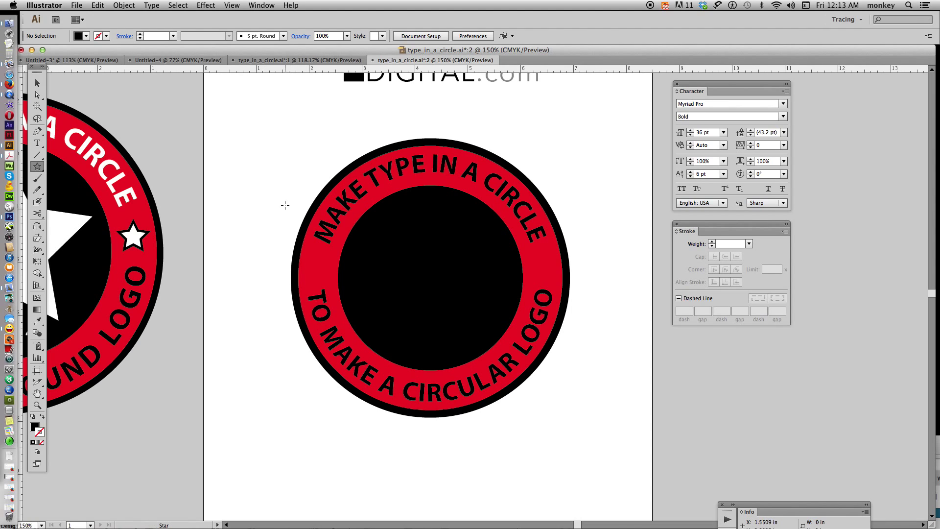
pyautogui.moveTo(218, 114); pyautogui.dragTo(294, 153)
pyautogui.press('v')
pyautogui.moveTo(222, 104); pyautogui.dragTo(243, 201)
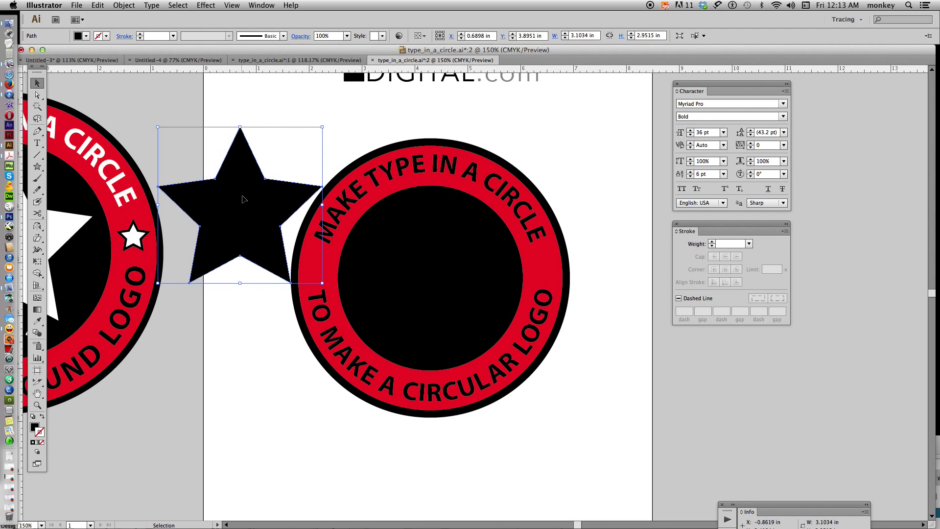
# Step: Give the star the default white fill and remove its stroke
pyautogui.click(33, 416)
pyautogui.click(40, 432)
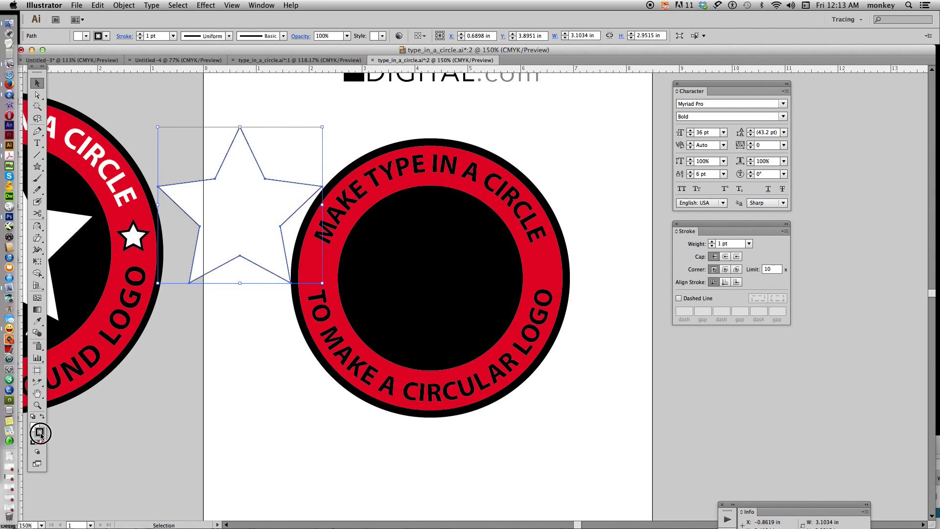
pyautogui.click(41, 442)
# Step: Move the star into the black inner circle, scale it to about 2.87 in wide, centre it and deselect it
pyautogui.moveTo(249, 203); pyautogui.dragTo(435, 270)
pyautogui.moveTo(509, 192); pyautogui.dragTo(501, 204)
pyautogui.moveTo(440, 260); pyautogui.dragTo(449, 254)
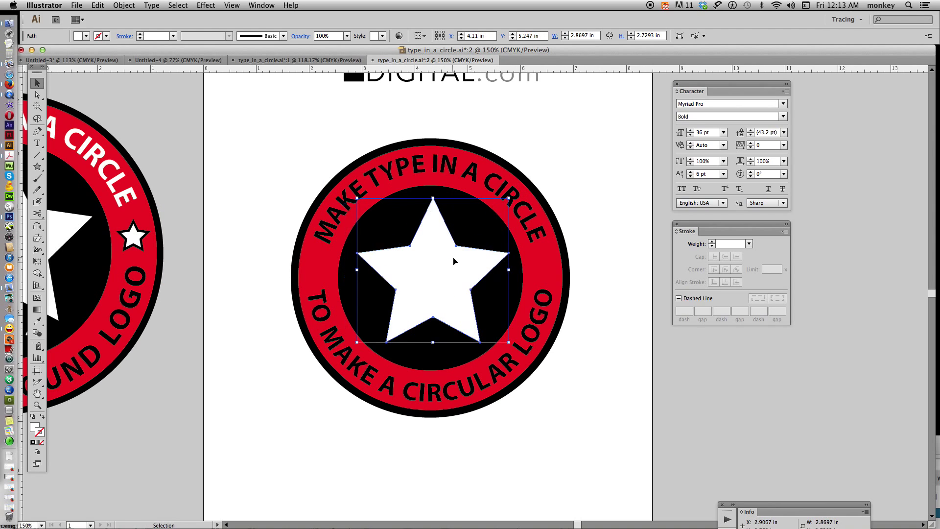
pyautogui.click(533, 419)
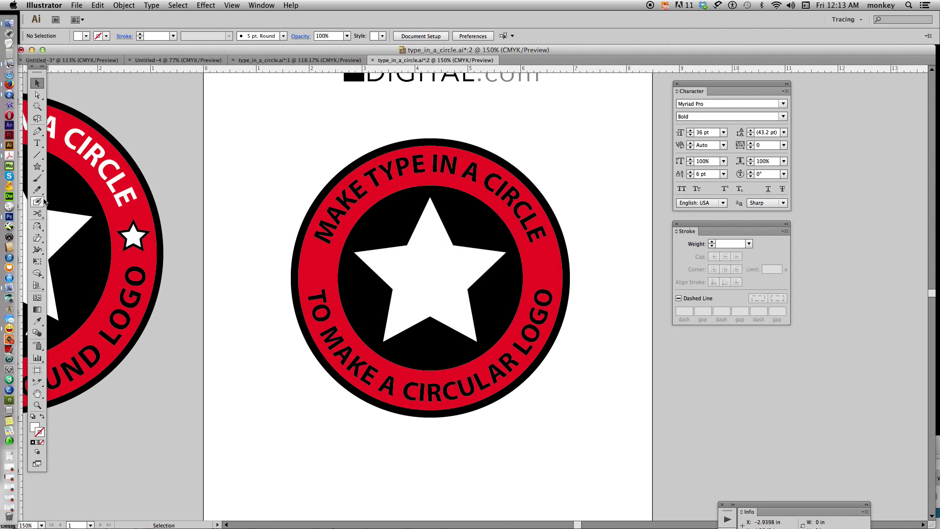
# Step: Draw a small white star about 0.41 in wide on the red ring's left side, between the two texts
pyautogui.click(38, 168)
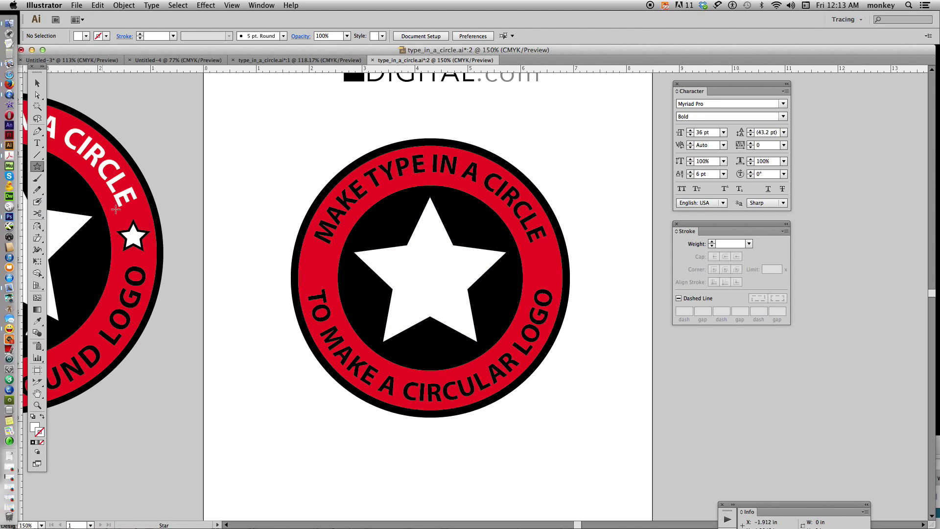
pyautogui.moveTo(240, 140); pyautogui.dragTo(317, 269)
pyautogui.click(44, 85)
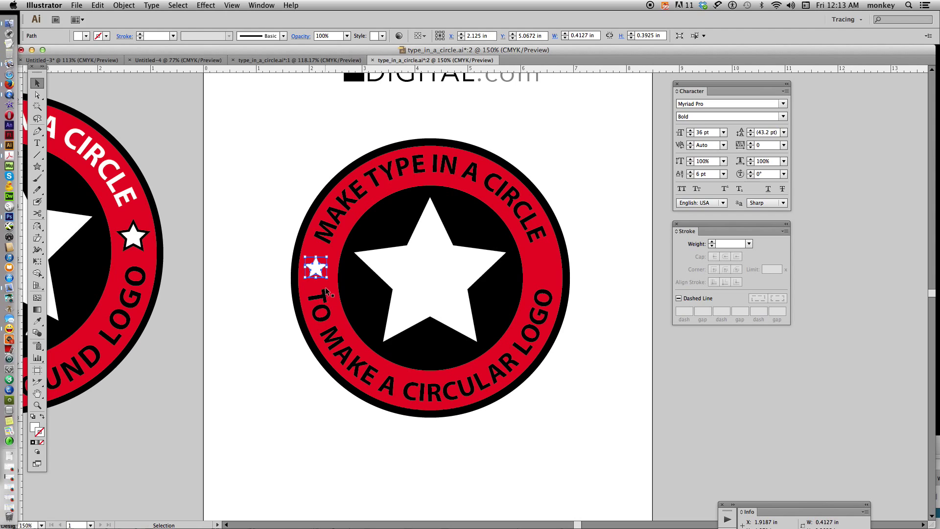
# Step: Copy the small star, paste it in back, and move one of the two straight across to the red ring's right side
pyautogui.click(98, 5)
pyautogui.click(118, 51)
pyautogui.click(98, 5)
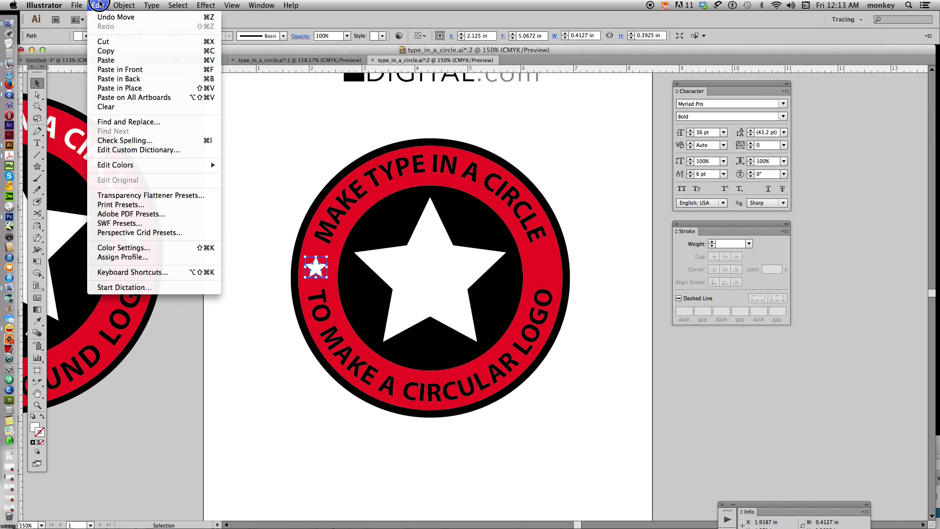
pyautogui.click(145, 82)
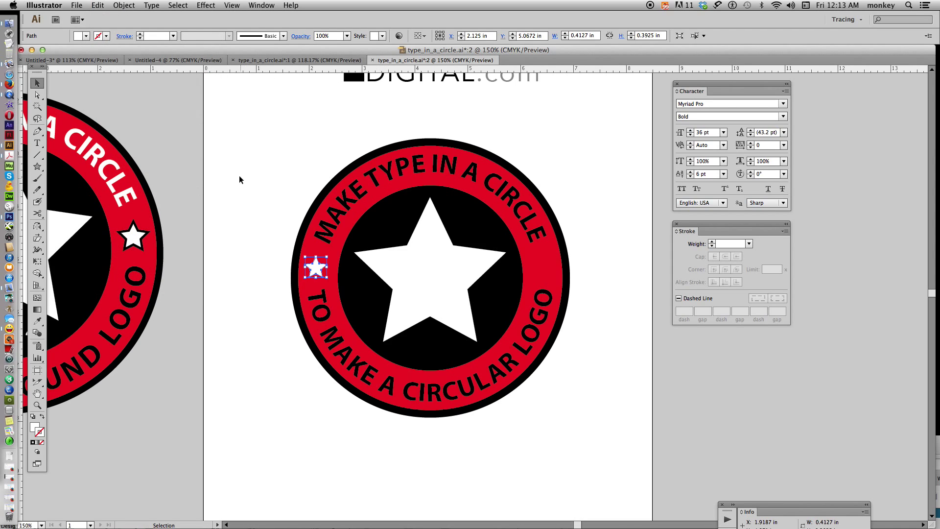
pyautogui.click(230, 142)
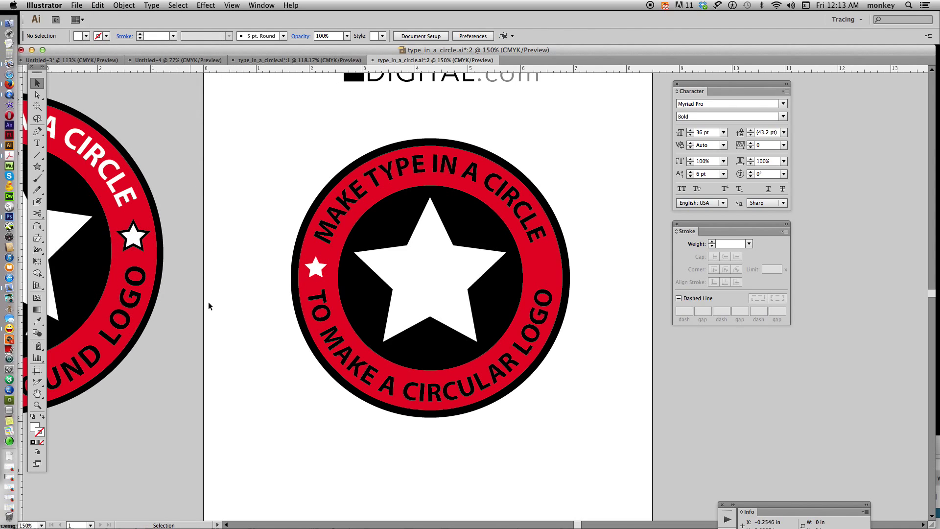
pyautogui.moveTo(319, 267); pyautogui.dragTo(542, 267)
pyautogui.click(593, 247)
# Step: Select both small stars and apply the default white fill with a 1 pt black stroke
pyautogui.click(315, 269)
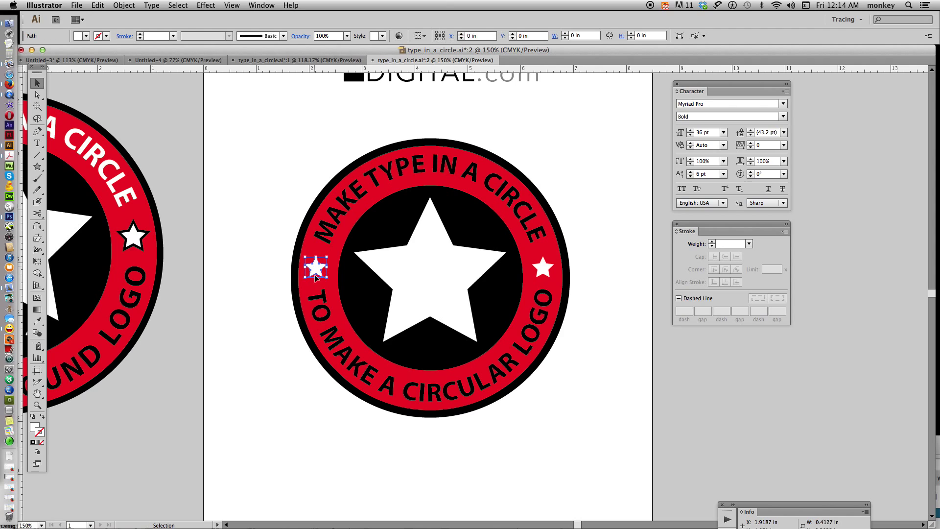
pyautogui.keyDown('shift'); pyautogui.click(544, 270); pyautogui.keyUp('shift')
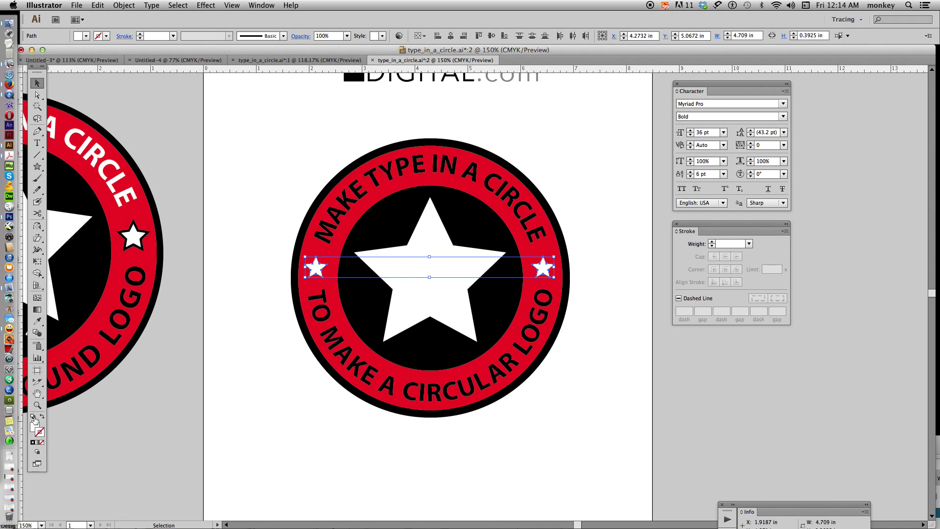
pyautogui.click(33, 417)
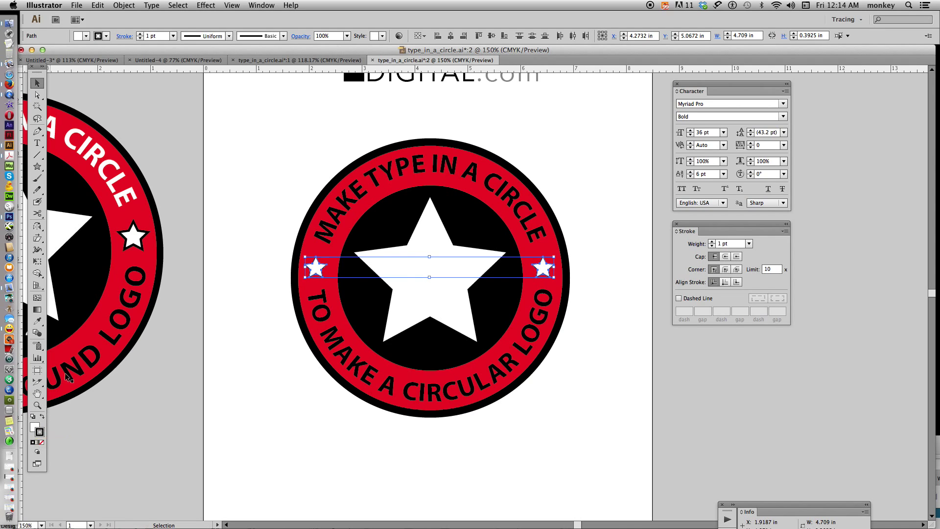
# Step: Set the two small stars' stroke to 2 pt, align it to the outside, and deselect them
pyautogui.click(712, 242)
pyautogui.click(712, 242)
pyautogui.click(737, 282)
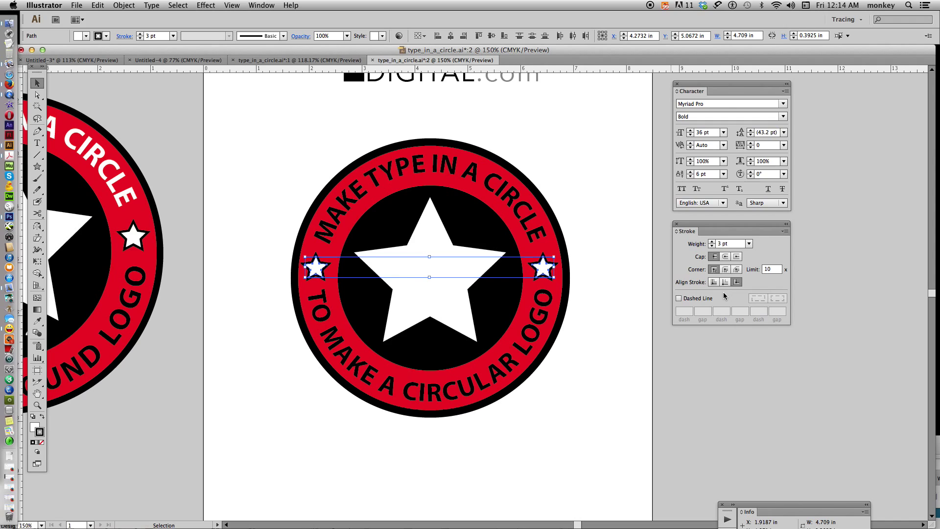
pyautogui.click(711, 246)
pyautogui.click(550, 433)
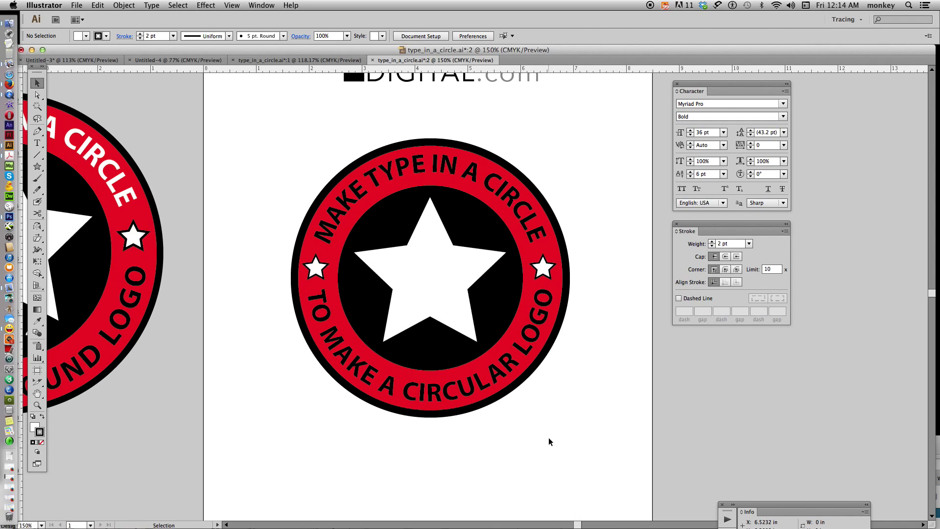
# Step: Recolour the upper arc text "MAKE TYPE IN A CIRCLE" to white (ffffff) and deselect it
pyautogui.click(451, 173)
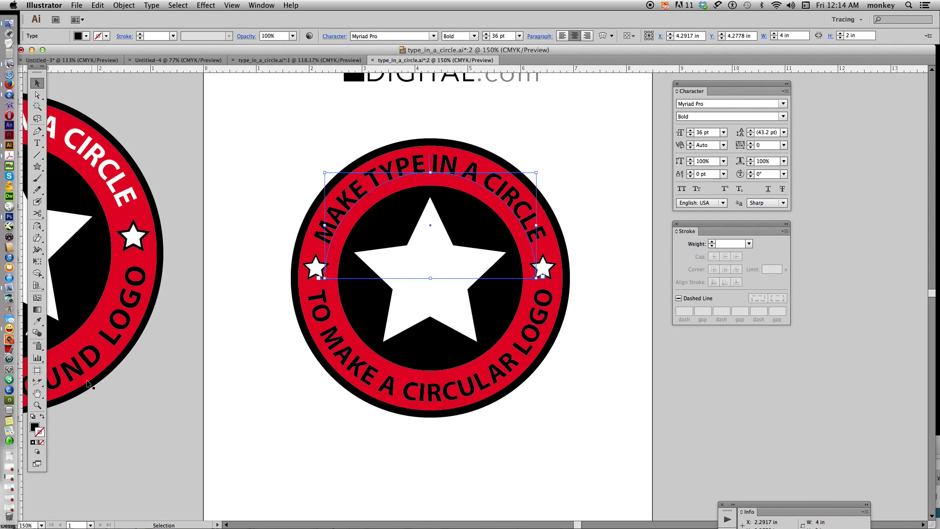
pyautogui.doubleClick(35, 428)
pyautogui.click(34, 135)
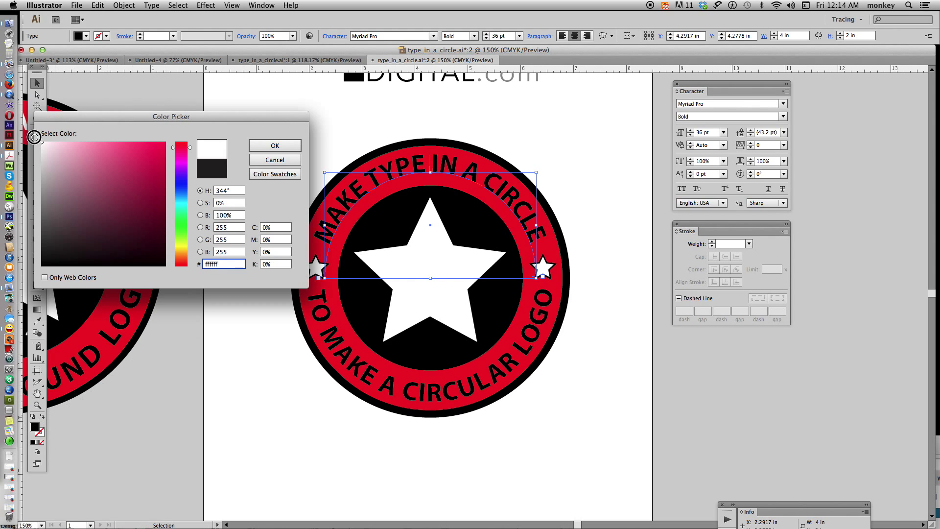
pyautogui.click(274, 143)
pyautogui.click(604, 166)
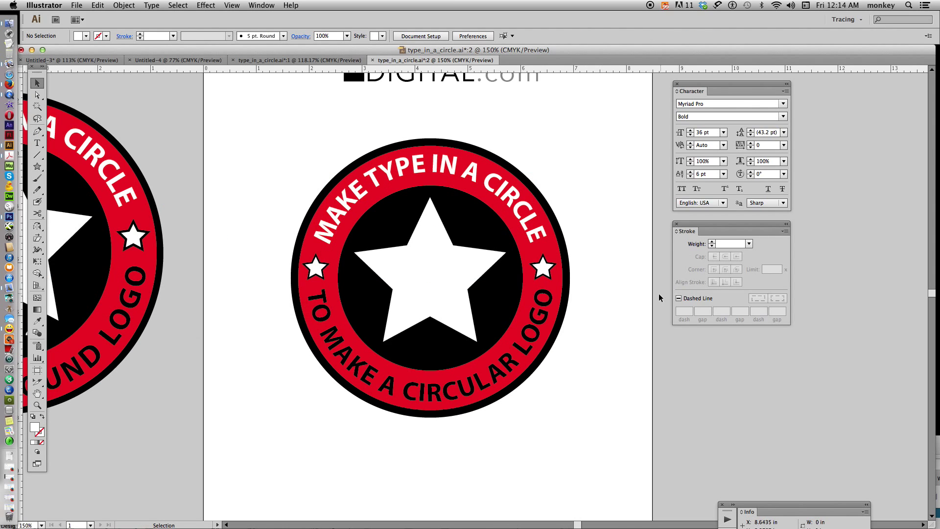
# Step: Add the point text "Est. 2014" beside the badge and give it a white fill
pyautogui.moveTo(466, 285); pyautogui.dragTo(510, 234)
pyautogui.click(37, 142)
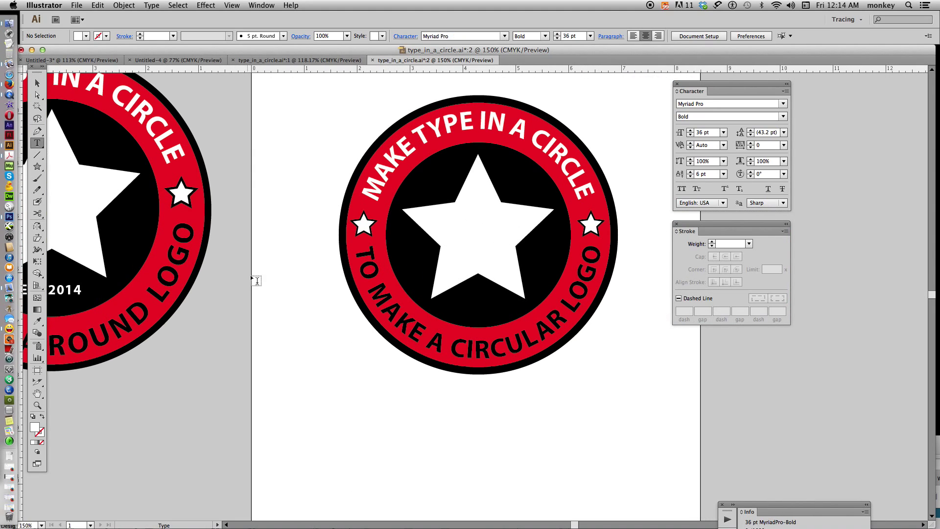
pyautogui.click(286, 307)
pyautogui.write('Est. 2014')
pyautogui.press('Escape')
pyautogui.click(33, 417)
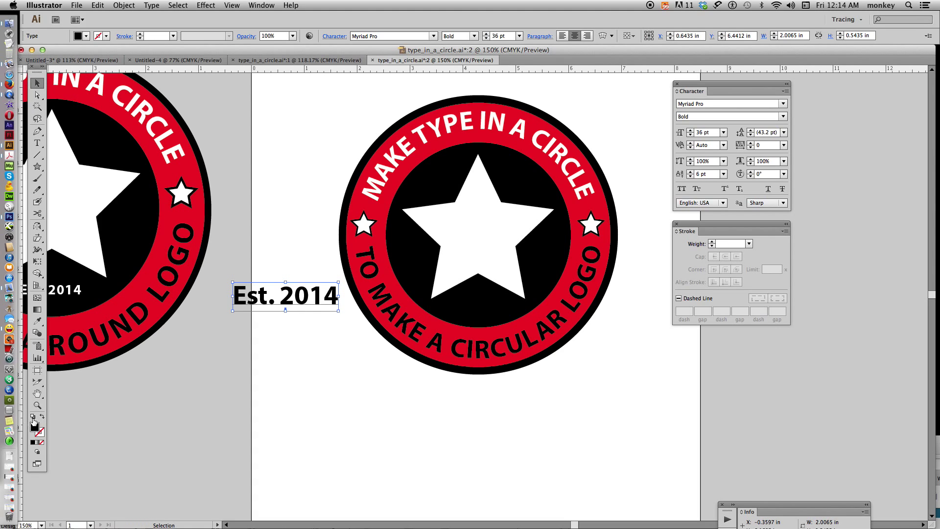
# Step: Place "Est. 2014" centred below the large star, scale it to about 1.22 in wide, and deselect it
pyautogui.moveTo(251, 299); pyautogui.dragTo(462, 305)
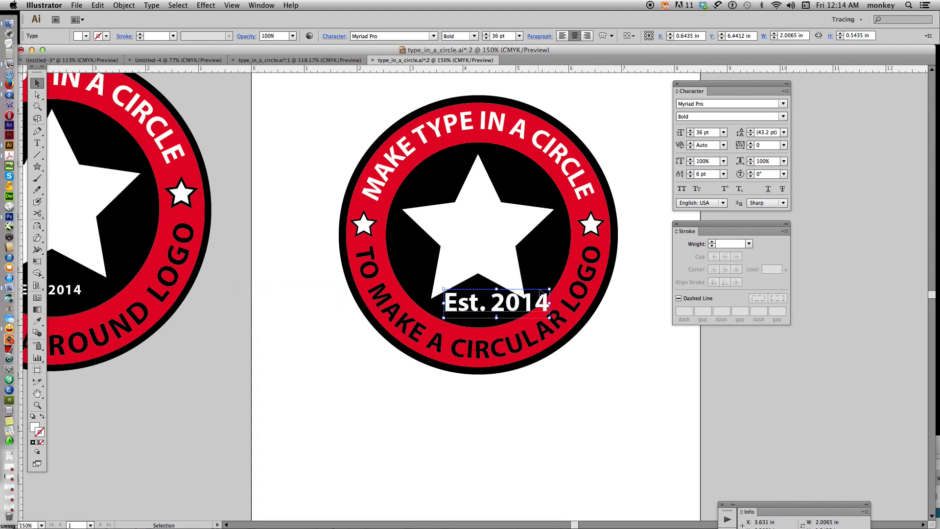
pyautogui.keyDown('shift'); pyautogui.click(539, 302); pyautogui.keyUp('shift')
pyautogui.click(539, 302)
pyautogui.moveTo(538, 302); pyautogui.dragTo(505, 307)
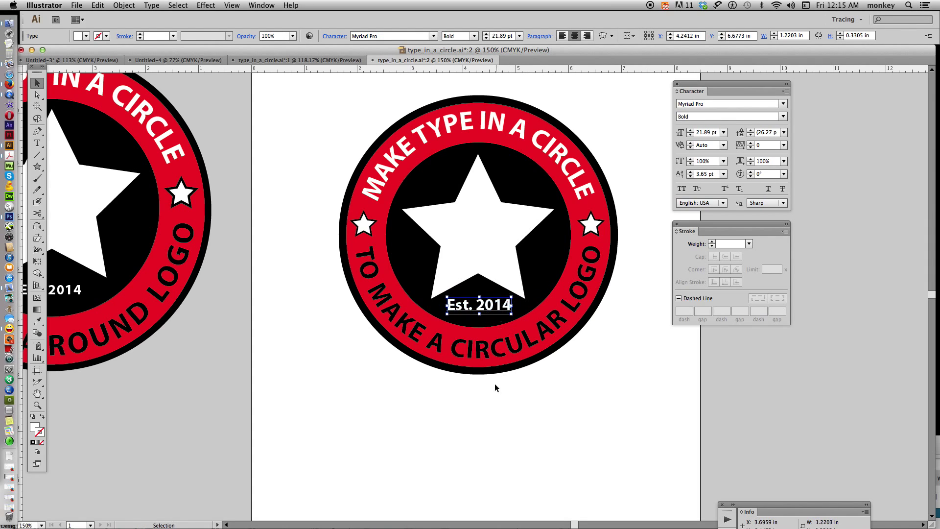
pyautogui.click(489, 466)
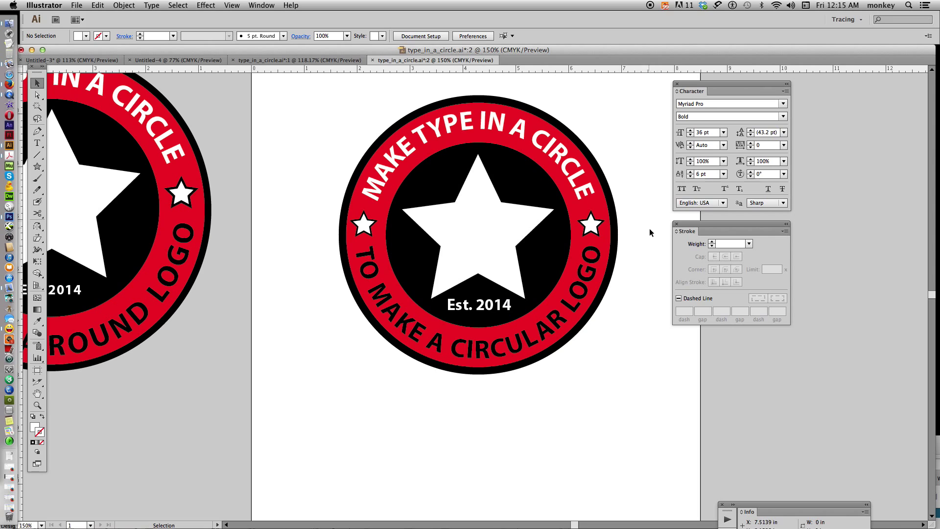
# Step: Select the whole badge on the artboard, scale it up proportionally to about 5.56 in wide, and deselect it
pyautogui.press('super+minus')
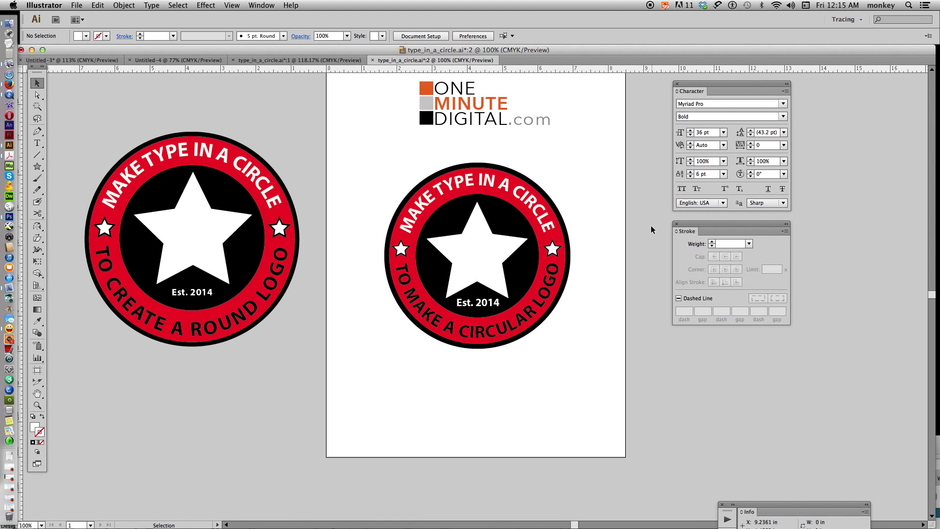
pyautogui.press('super+minus')
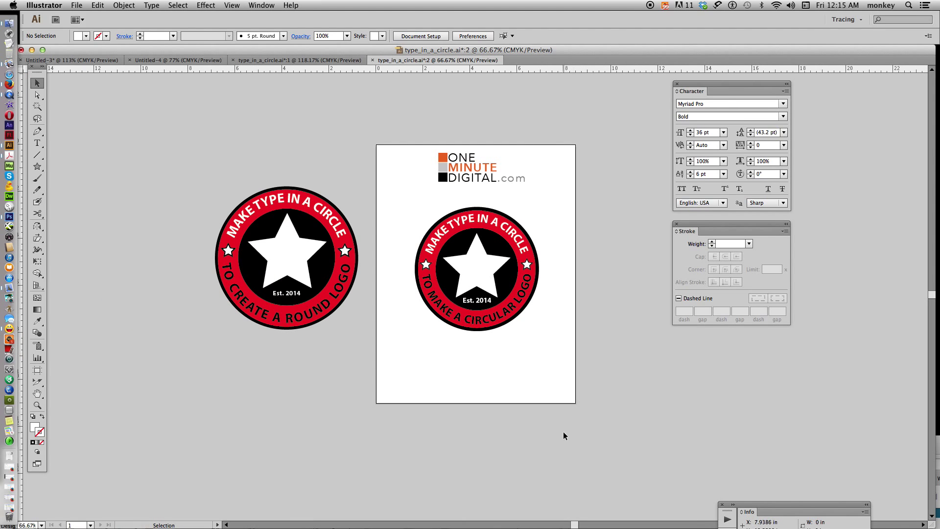
pyautogui.moveTo(391, 197); pyautogui.dragTo(585, 372)
pyautogui.moveTo(536, 210); pyautogui.dragTo(553, 193)
pyautogui.click(538, 338)
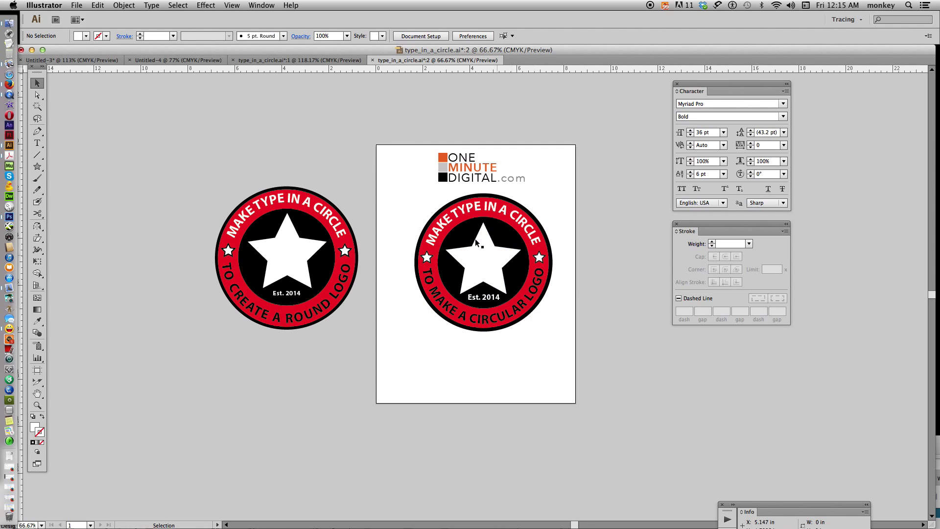
# Step: Shrink the whole badge to about 2.10 in wide, enlarge it again to about 5.17 in, and deselect it
pyautogui.moveTo(403, 193); pyautogui.dragTo(563, 341)
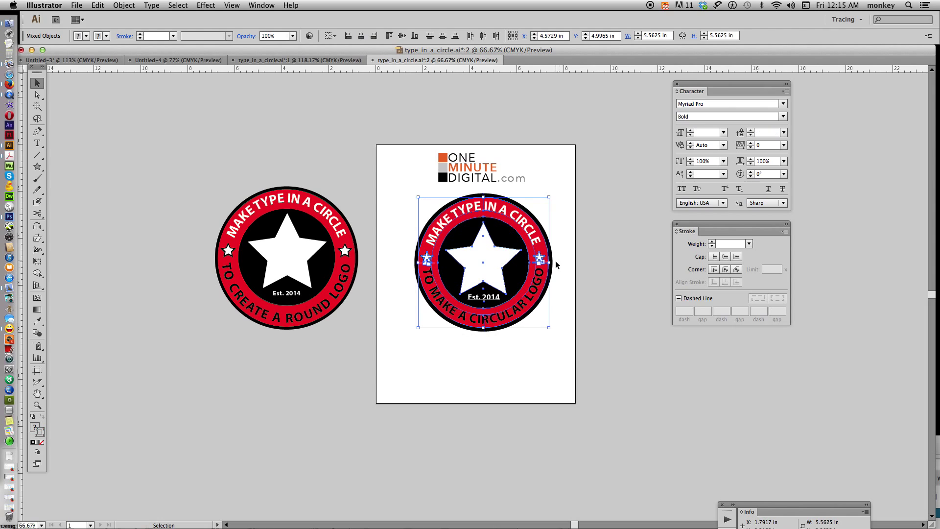
pyautogui.moveTo(549, 197); pyautogui.dragTo(489, 279)
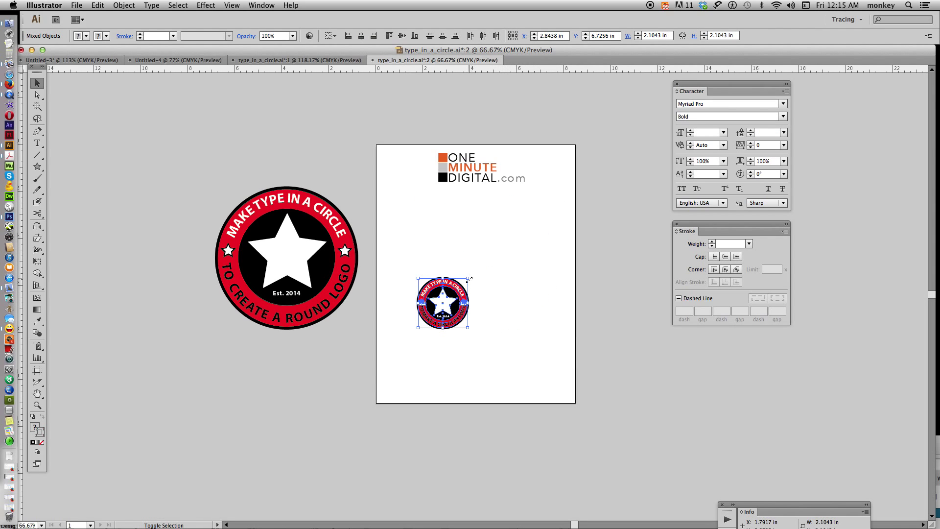
pyautogui.moveTo(468, 278); pyautogui.dragTo(540, 205)
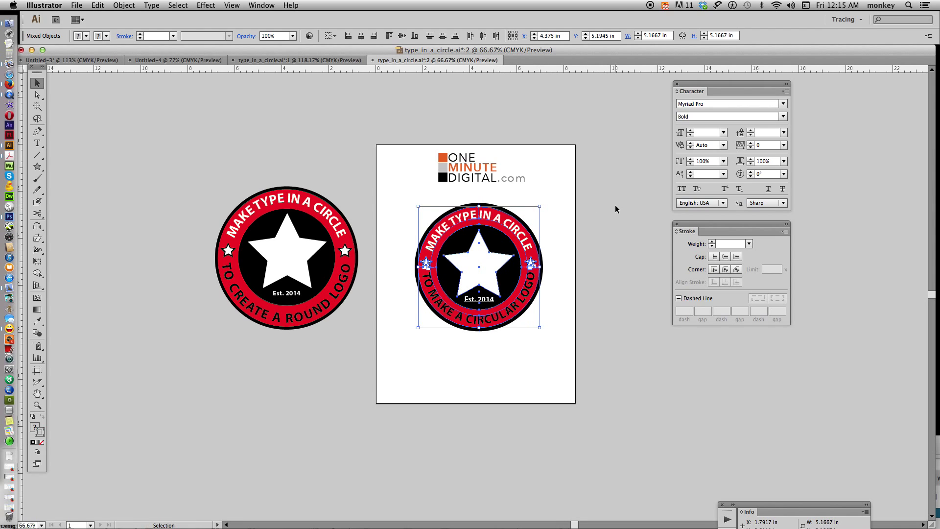
pyautogui.click(616, 209)
# Step: Turn off Scale Strokes & Effects in the general preferences
pyautogui.click(48, 8)
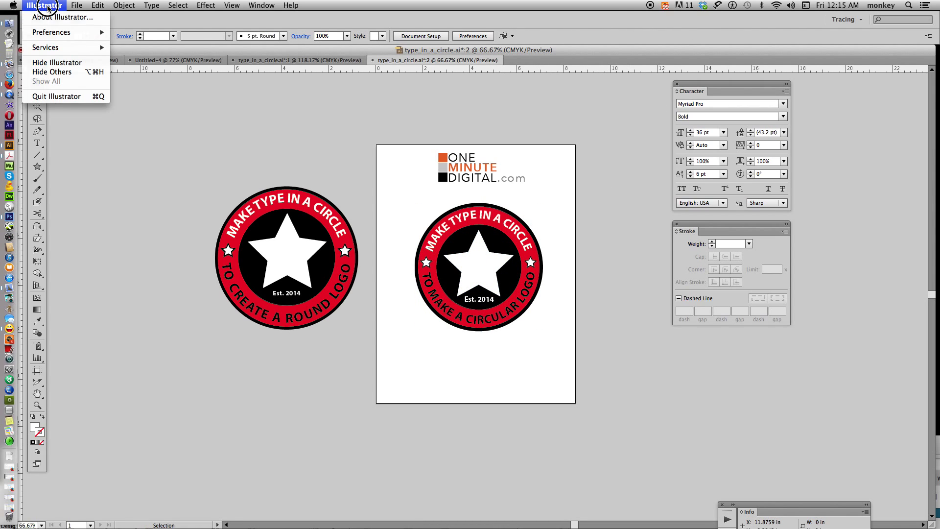
pyautogui.moveTo(59, 32)
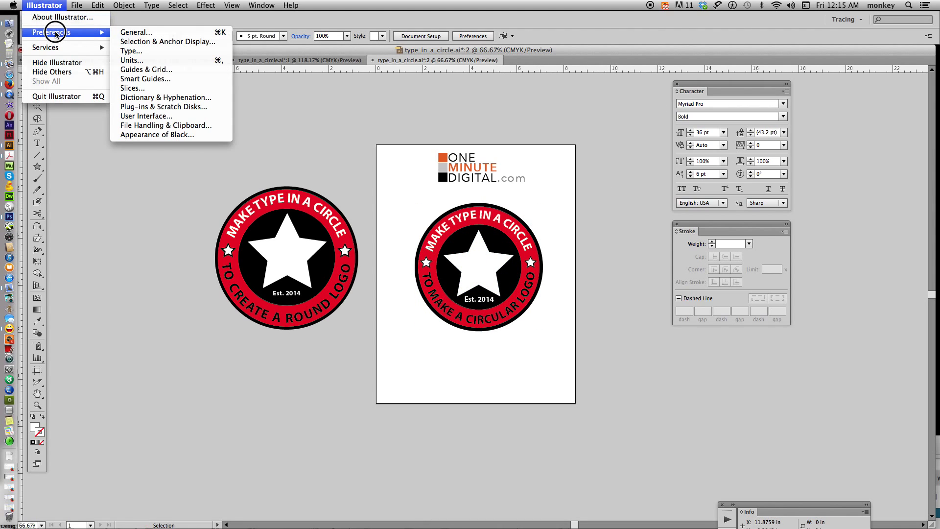
pyautogui.click(153, 34)
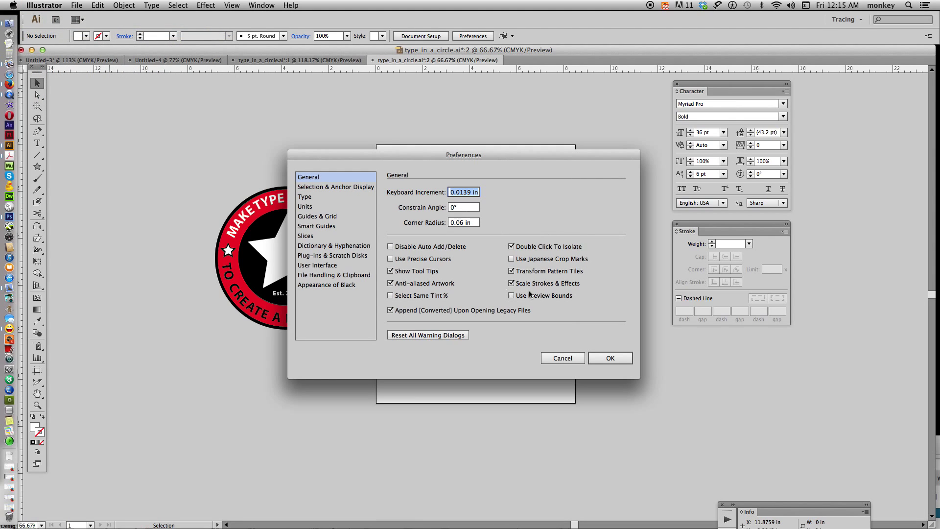
pyautogui.click(510, 284)
pyautogui.click(610, 358)
# Step: Scale the whole badge down to about 1.79 in wide, inspect its strokes up close, and undo the scaling
pyautogui.click(411, 205)
pyautogui.moveTo(411, 204); pyautogui.dragTo(582, 356)
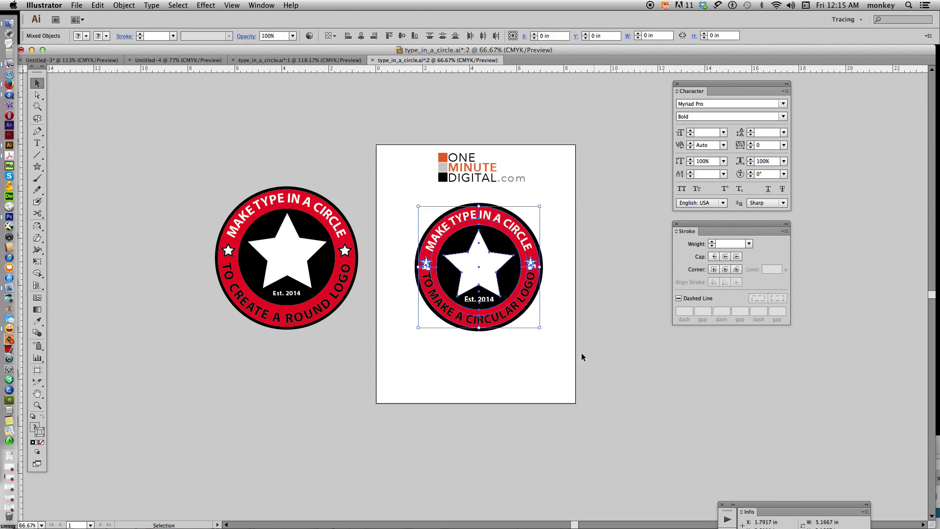
pyautogui.moveTo(540, 207); pyautogui.dragTo(460, 285)
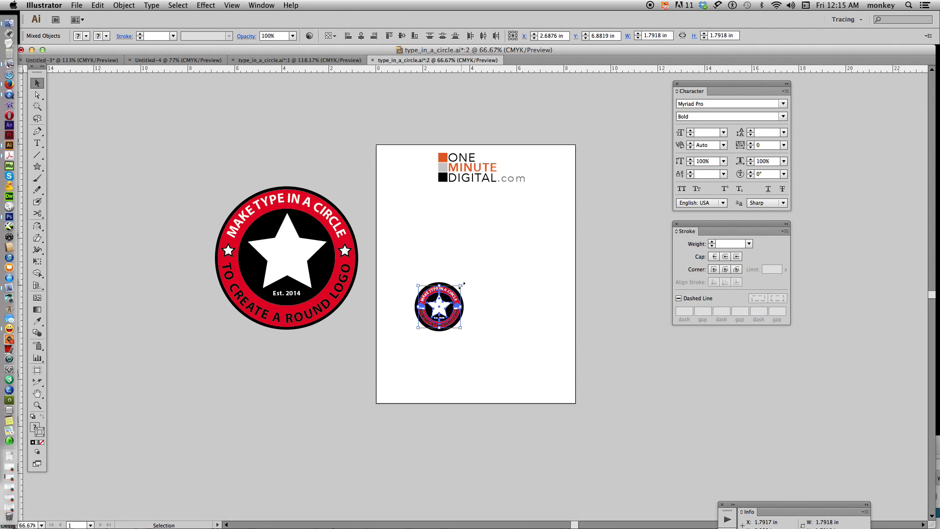
pyautogui.press('super+equal')
pyautogui.press('super+equal')
pyautogui.press('super+equal')
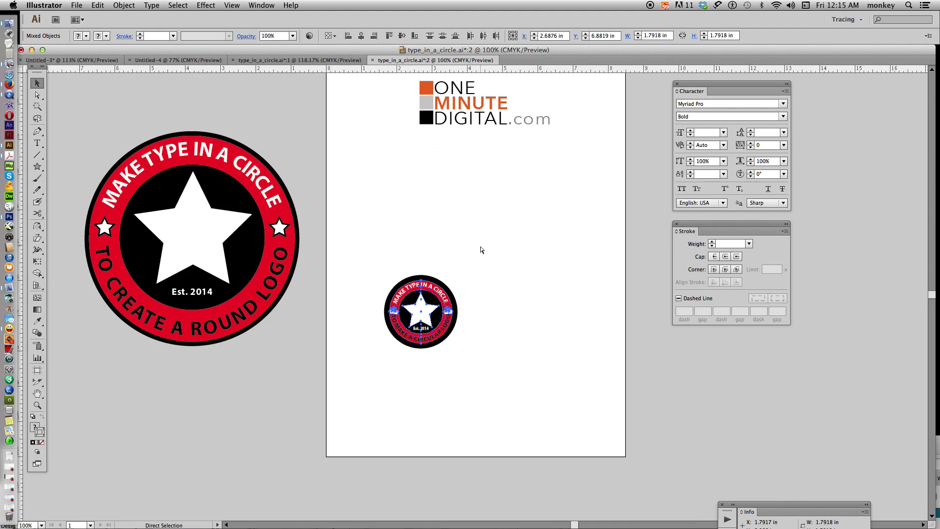
pyautogui.click(538, 251)
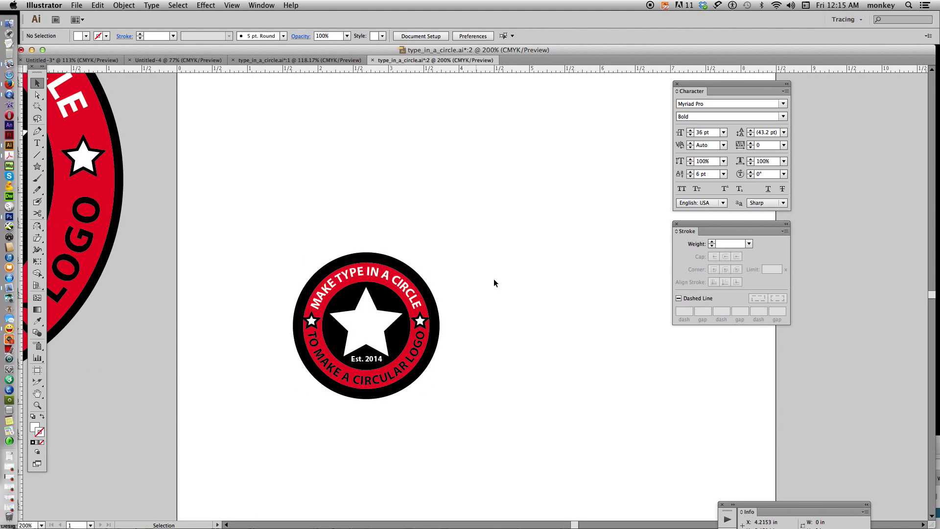
pyautogui.press('super+z')
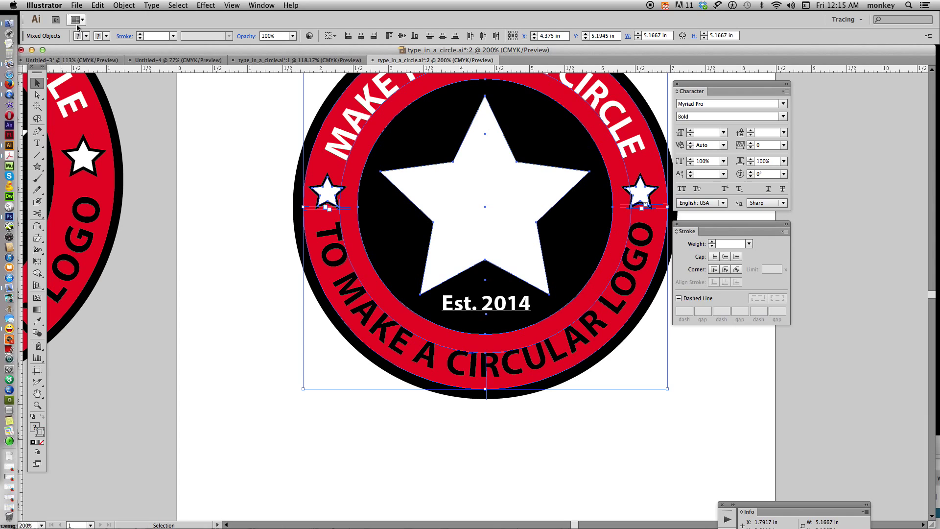
# Step: Turn Scale Strokes & Effects back on in the general preferences
pyautogui.click(42, 6)
pyautogui.click(69, 32)
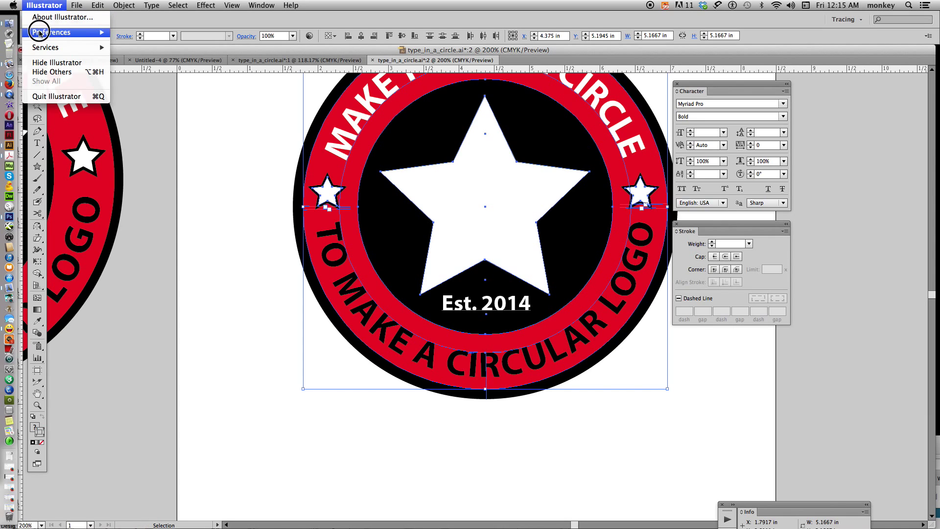
pyautogui.click(211, 33)
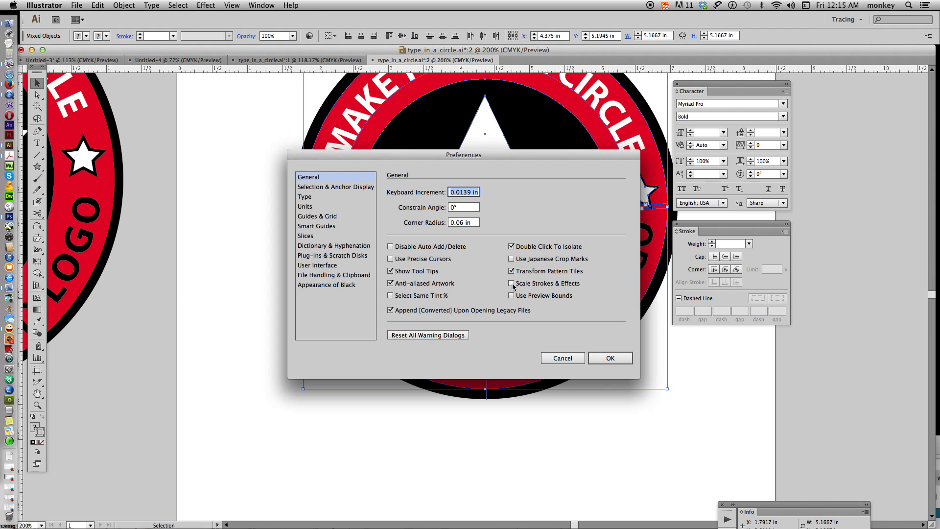
pyautogui.click(612, 362)
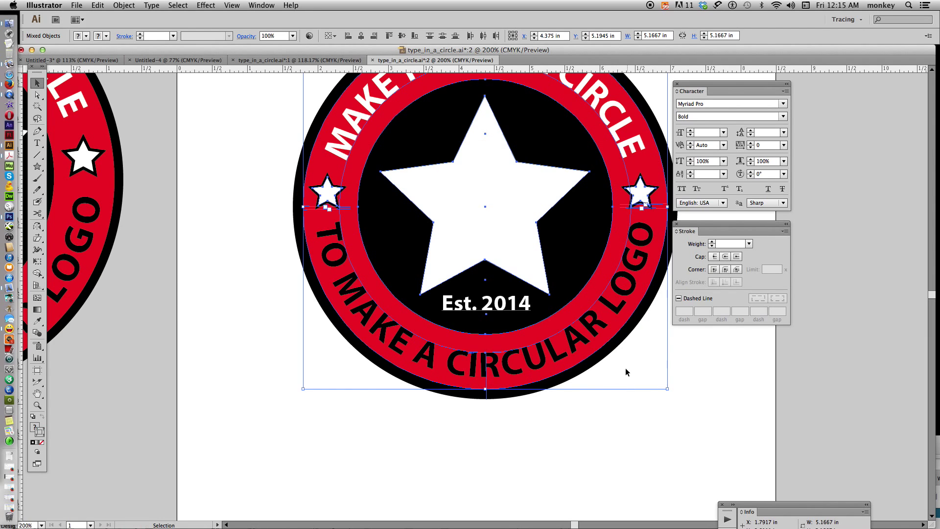
# Step: Scale the selected badge down slightly in proportion with its strokes and deselect it
pyautogui.press('super+minus')
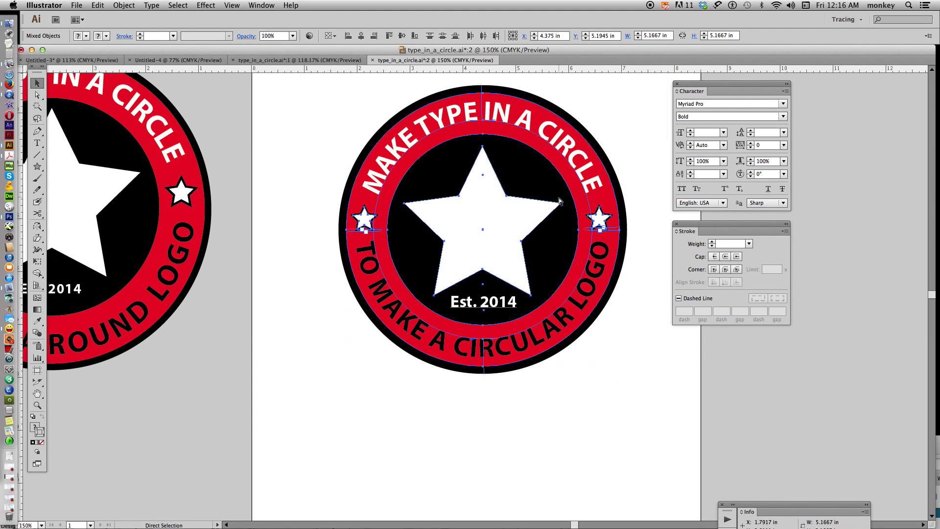
pyautogui.press('super+minus')
pyautogui.moveTo(572, 161); pyautogui.dragTo(557, 175)
pyautogui.click(590, 169)
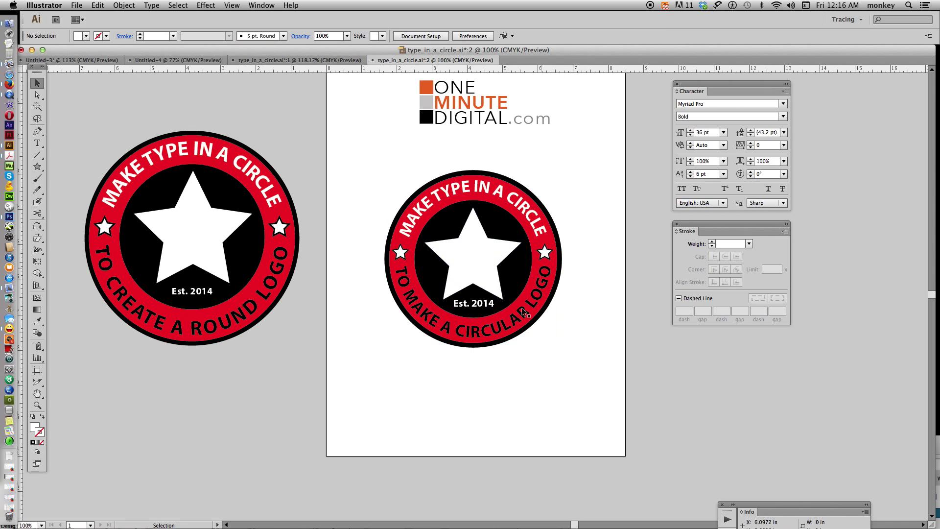